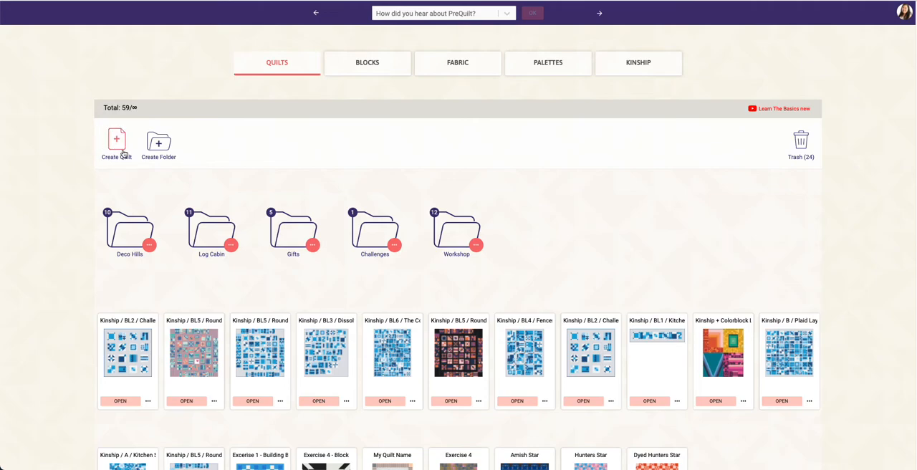
- Create a new blank quilt using the rectangle grid with 25 x 25 blocks
{"action": "left_click", "coordinate": [117, 143]}
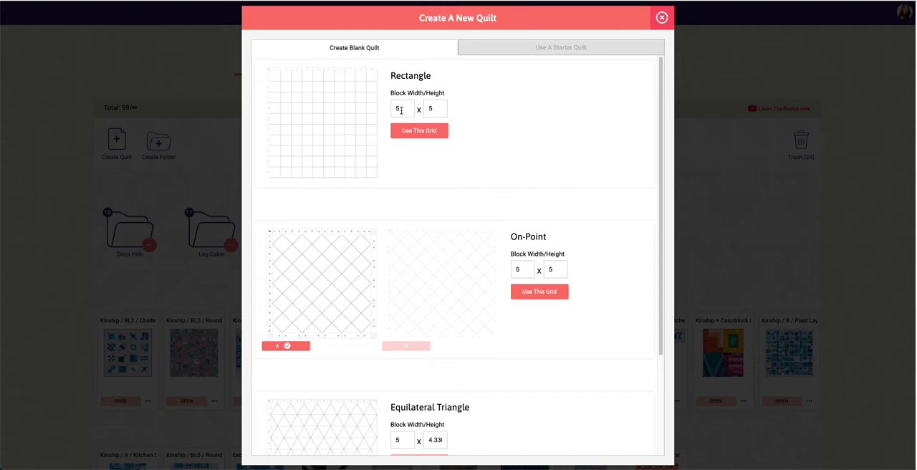
{"action": "left_click", "coordinate": [400, 109]}
{"action": "left_click_drag", "start_coordinate": [400, 109], "coordinate": [424, 106]}
{"action": "left_click", "coordinate": [420, 131]}
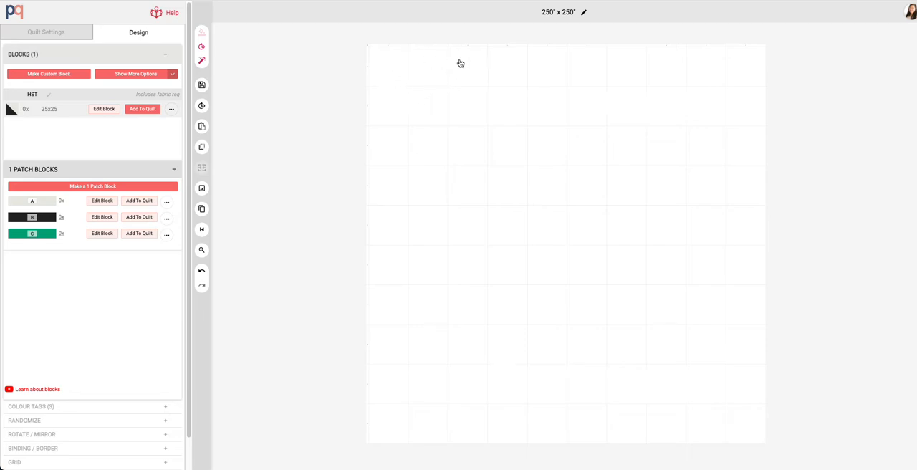
- Set the quilt grid to 1 column and 1 row
{"action": "left_click", "coordinate": [45, 464]}
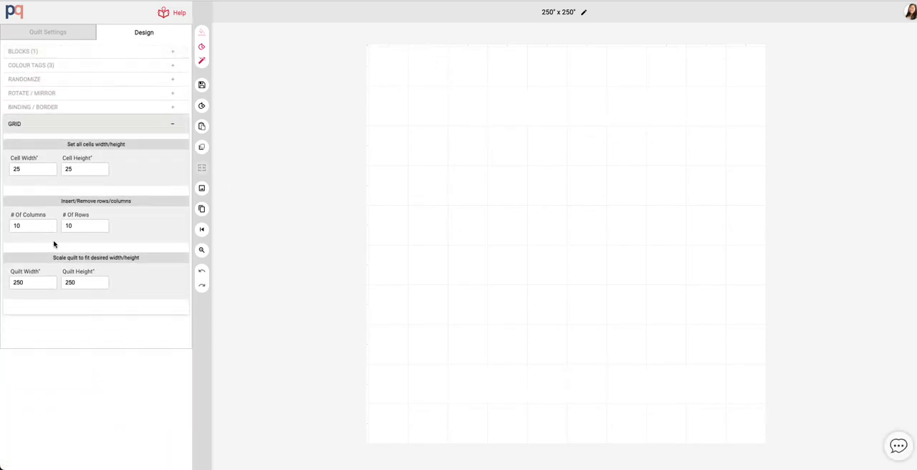
{"action": "left_click", "coordinate": [14, 225]}
{"action": "type", "text": "1"}
{"action": "left_click_drag", "start_coordinate": [82, 227], "coordinate": [54, 228]}
{"action": "type", "text": "1"}
{"action": "left_click", "coordinate": [64, 245]}
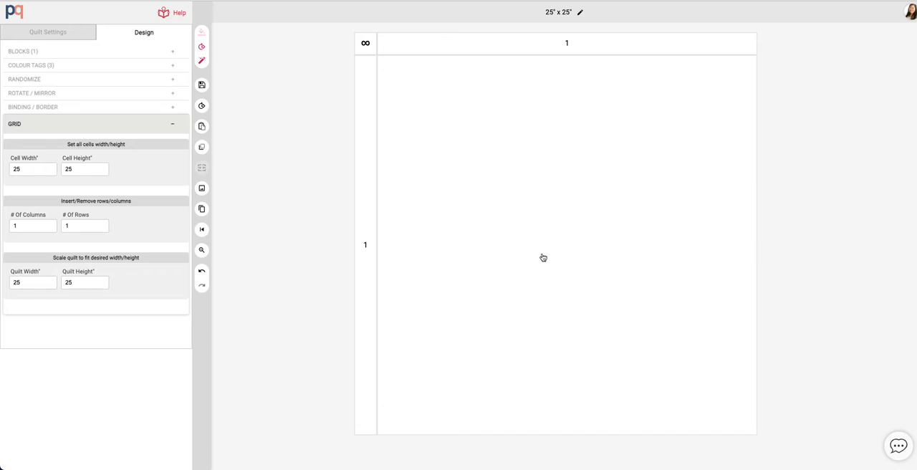
- Fill the single quilt cell with the A 1-patch block
{"action": "left_click", "coordinate": [459, 202]}
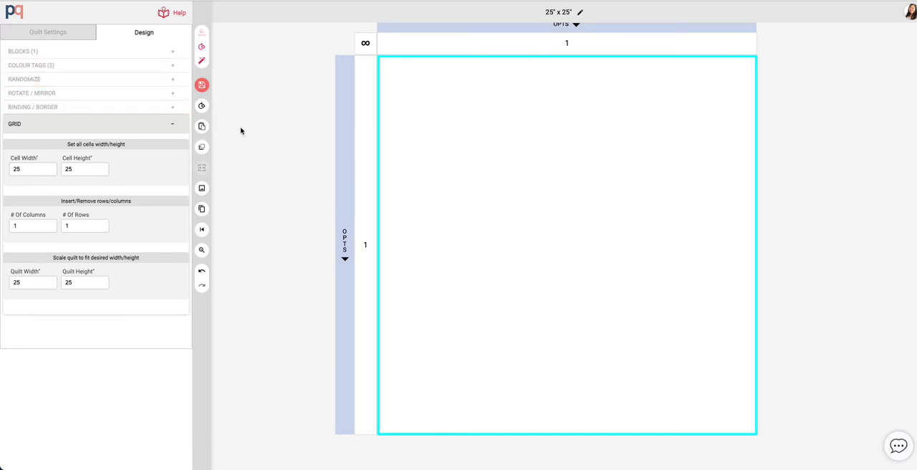
{"action": "left_click", "coordinate": [61, 55]}
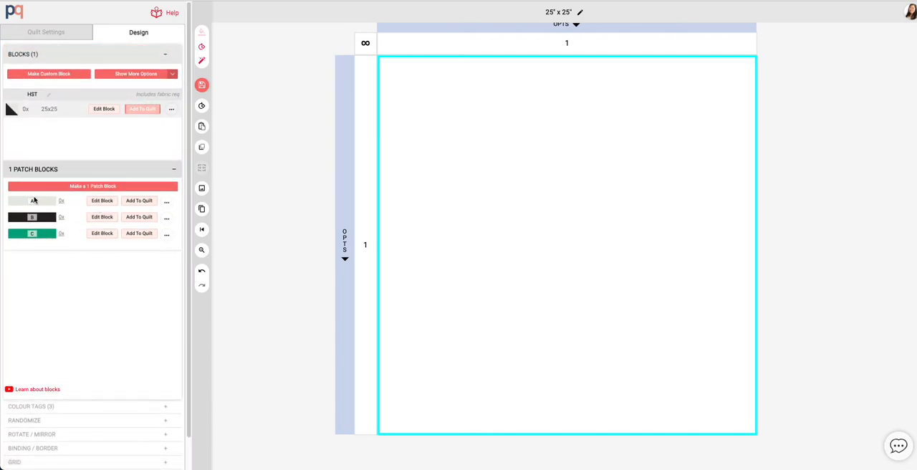
{"action": "left_click", "coordinate": [140, 201]}
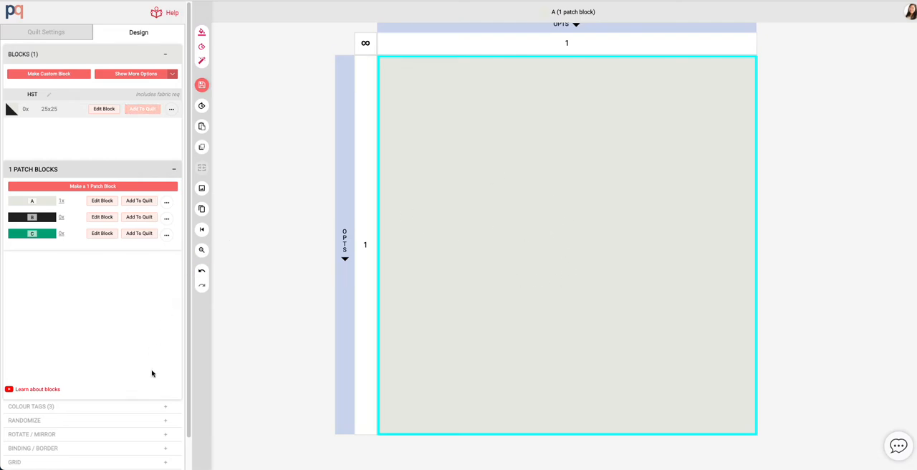
- Open colour tag A for editing and go to managing its prints
{"action": "left_click", "coordinate": [71, 406]}
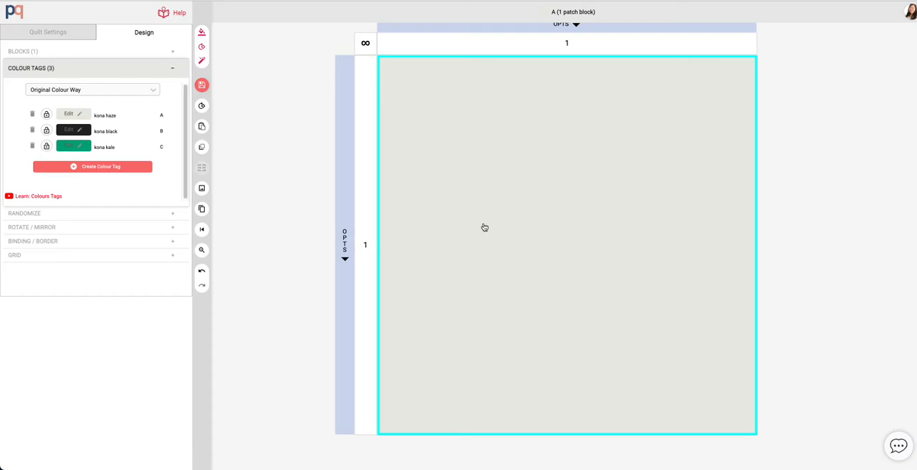
{"action": "left_click", "coordinate": [80, 116]}
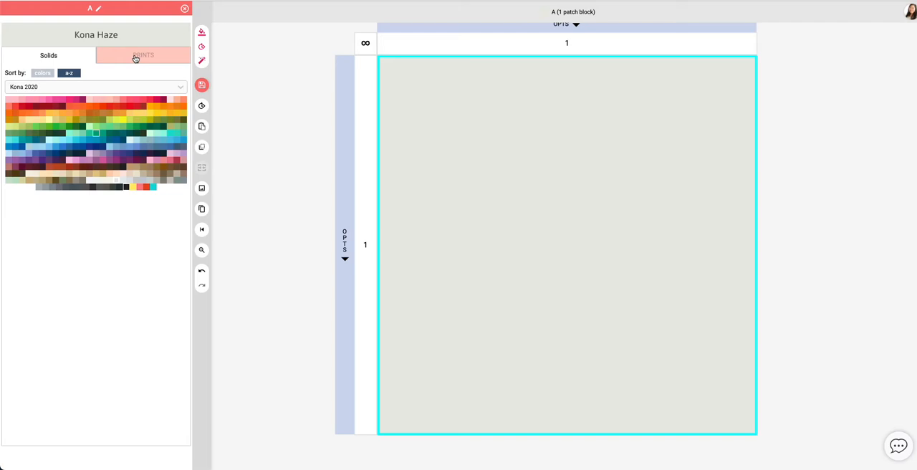
{"action": "left_click", "coordinate": [135, 58]}
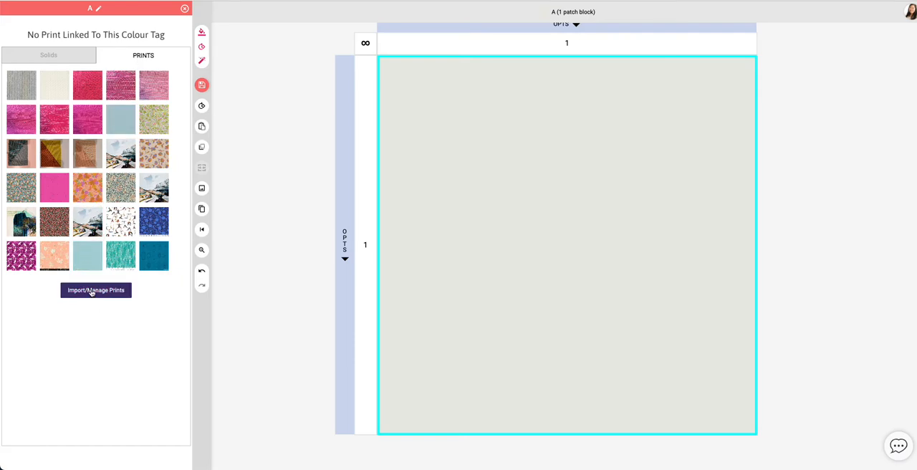
{"action": "left_click", "coordinate": [92, 291]}
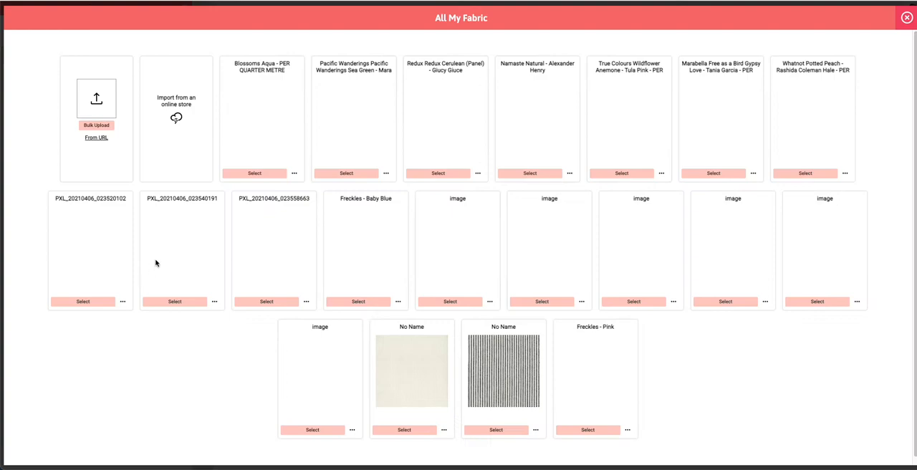
- Bulk upload the Desktop image 'Screen Shot 2021-06-22 at 9.19.39 AM' as a new print fabric
{"action": "left_click", "coordinate": [97, 125]}
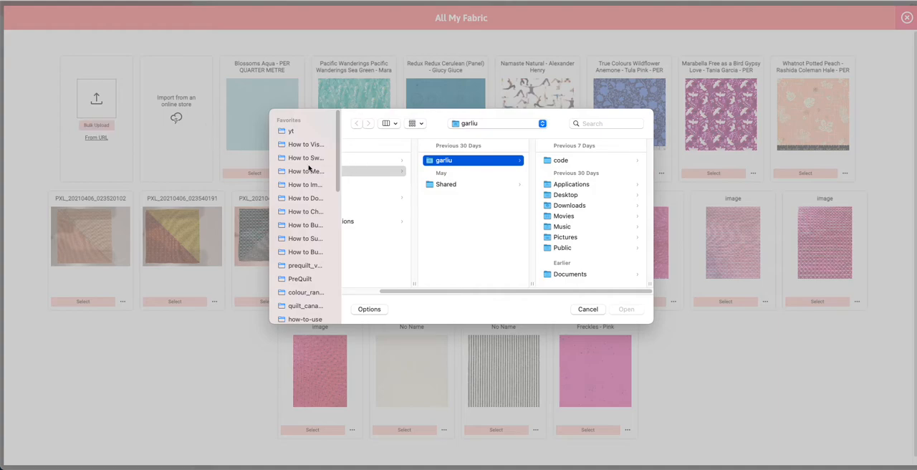
{"action": "left_click_drag", "start_coordinate": [435, 290], "coordinate": [363, 293]}
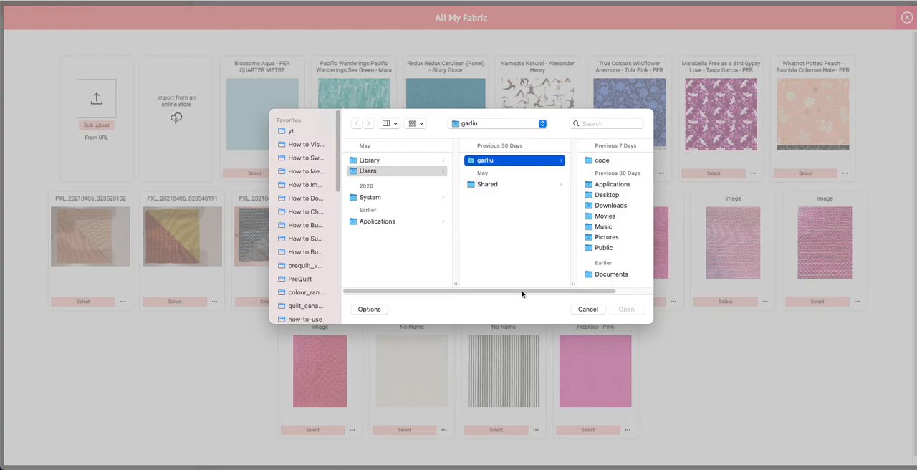
{"action": "left_click", "coordinate": [612, 205]}
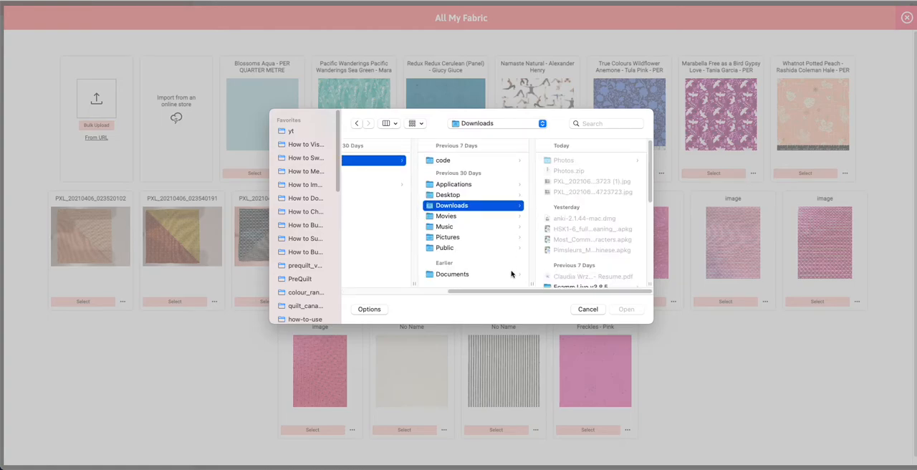
{"action": "left_click", "coordinate": [575, 184]}
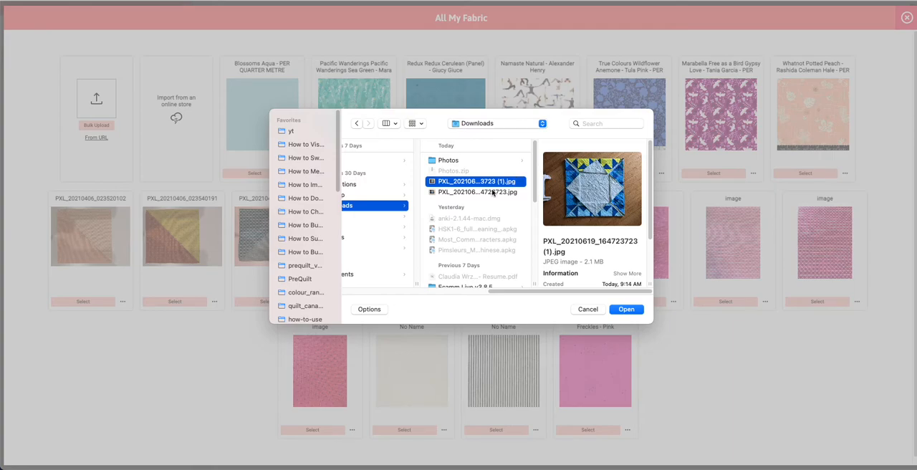
{"action": "left_click", "coordinate": [460, 192]}
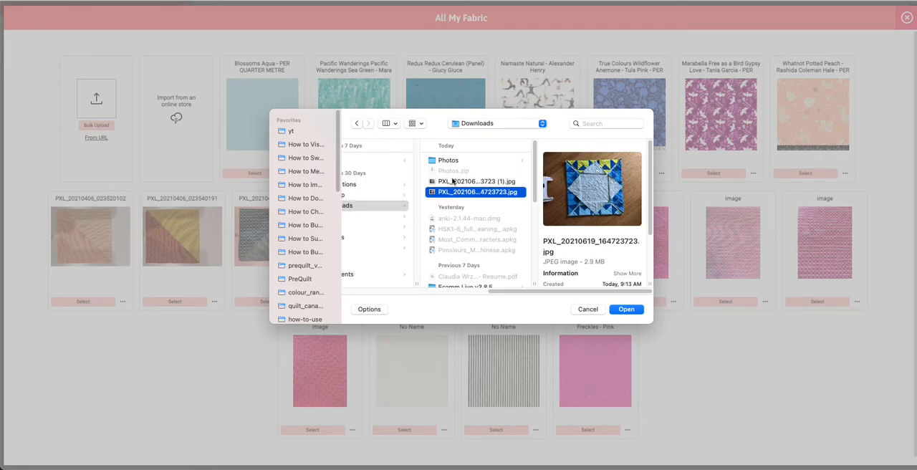
{"action": "left_click", "coordinate": [452, 181]}
{"action": "left_click", "coordinate": [453, 162]}
{"action": "left_click_drag", "start_coordinate": [512, 292], "coordinate": [450, 292]}
{"action": "left_click", "coordinate": [455, 195]}
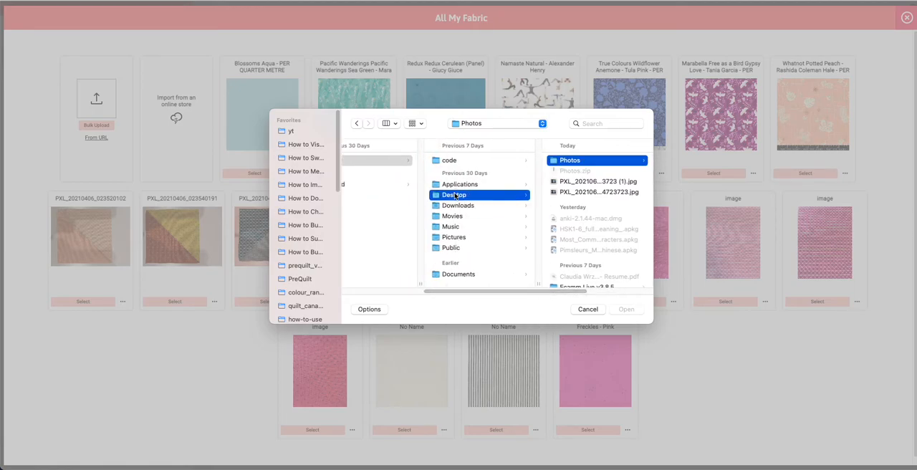
{"action": "left_click", "coordinate": [573, 192]}
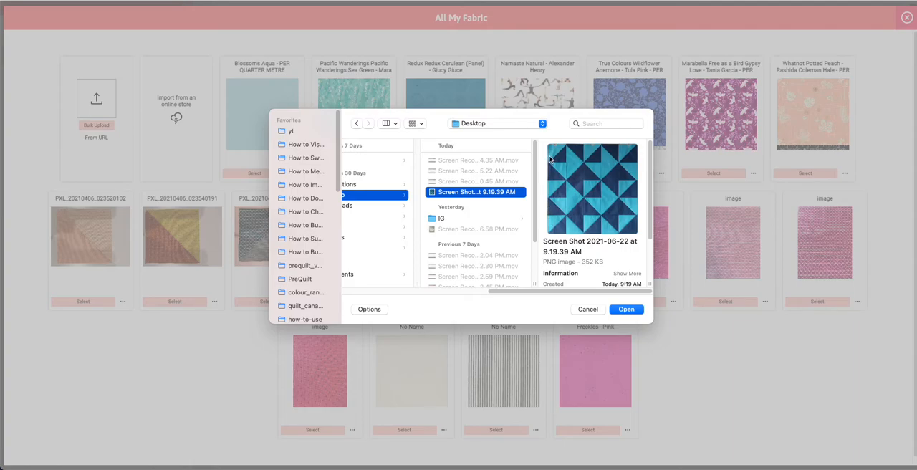
{"action": "left_click", "coordinate": [625, 309]}
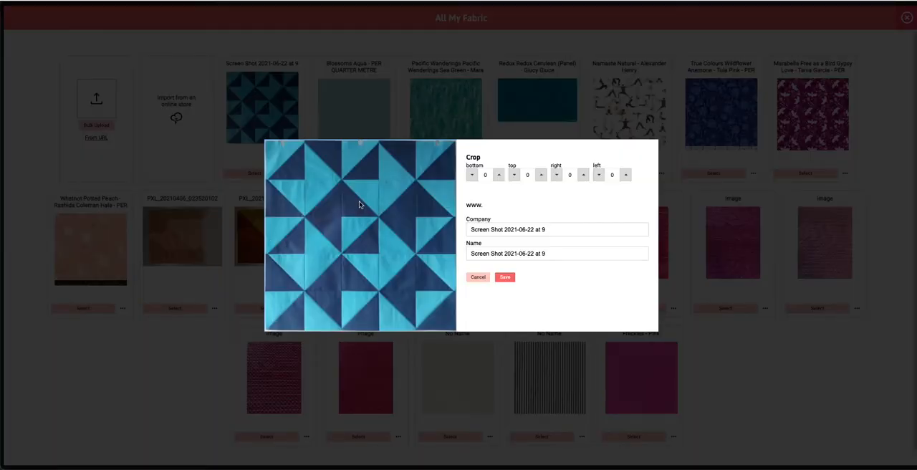
- Crop the uploaded print by 3 at the bottom, 4 at the top, 2 on the right and 3 on the left
{"action": "left_click", "coordinate": [473, 177]}
{"action": "left_click", "coordinate": [499, 177]}
{"action": "left_click", "coordinate": [500, 177]}
{"action": "left_click", "coordinate": [499, 177]}
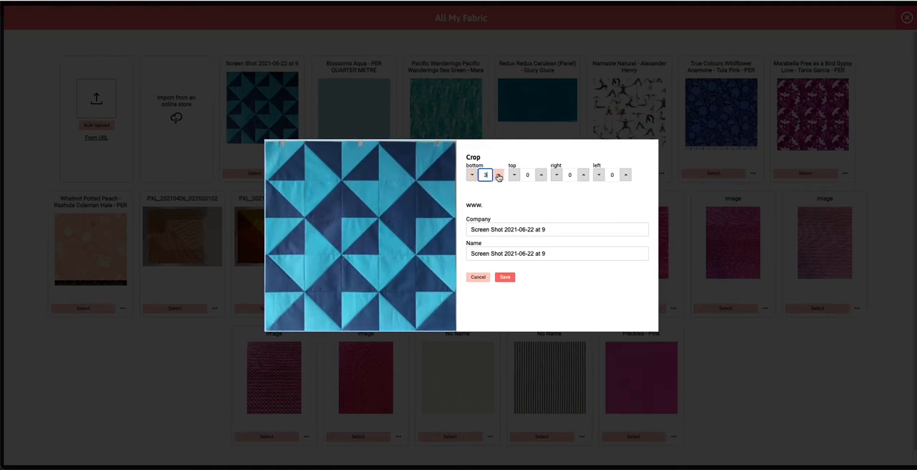
{"action": "left_click", "coordinate": [541, 177]}
{"action": "left_click", "coordinate": [541, 176]}
{"action": "left_click", "coordinate": [542, 177]}
{"action": "left_click", "coordinate": [541, 177]}
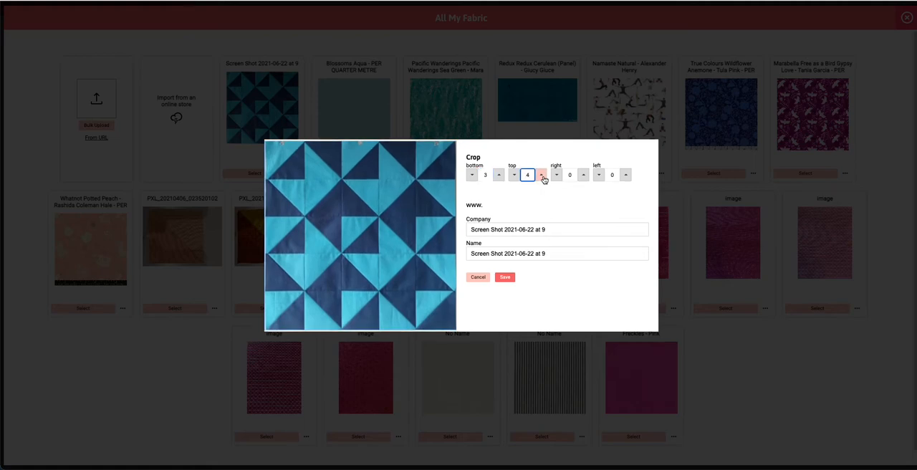
{"action": "left_click", "coordinate": [583, 176]}
{"action": "left_click", "coordinate": [584, 177]}
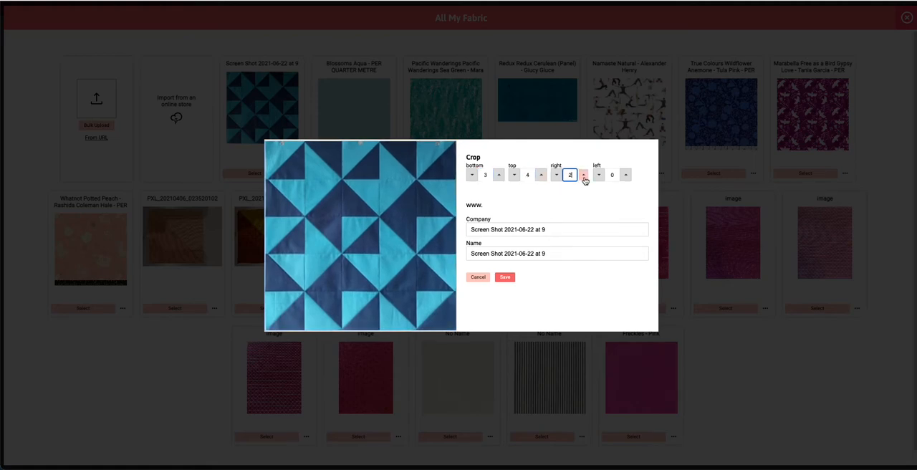
{"action": "left_click", "coordinate": [625, 175]}
{"action": "left_click", "coordinate": [625, 176]}
{"action": "left_click", "coordinate": [626, 175]}
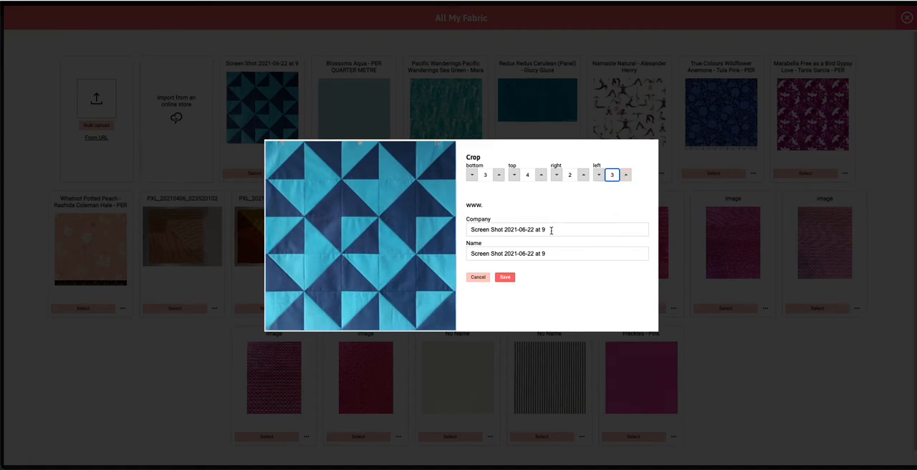
- Rename the print to Quilt Top and save it
{"action": "left_click_drag", "start_coordinate": [548, 252], "coordinate": [456, 260]}
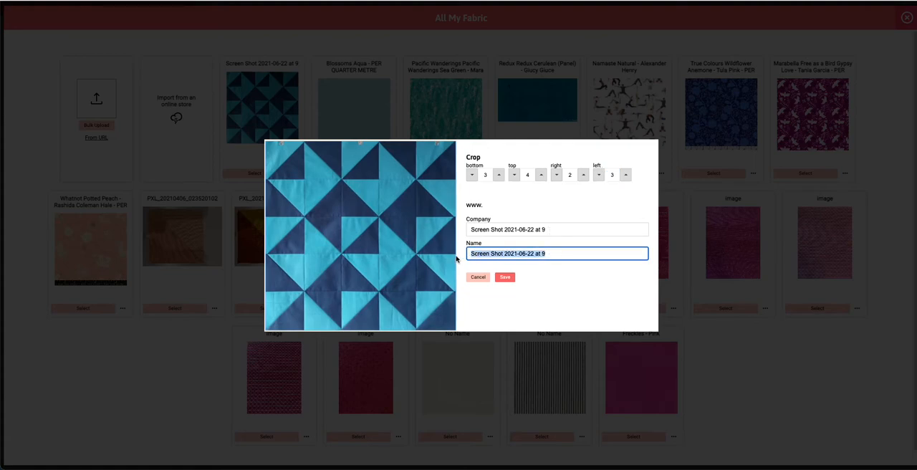
{"action": "type", "text": "Quilt Top"}
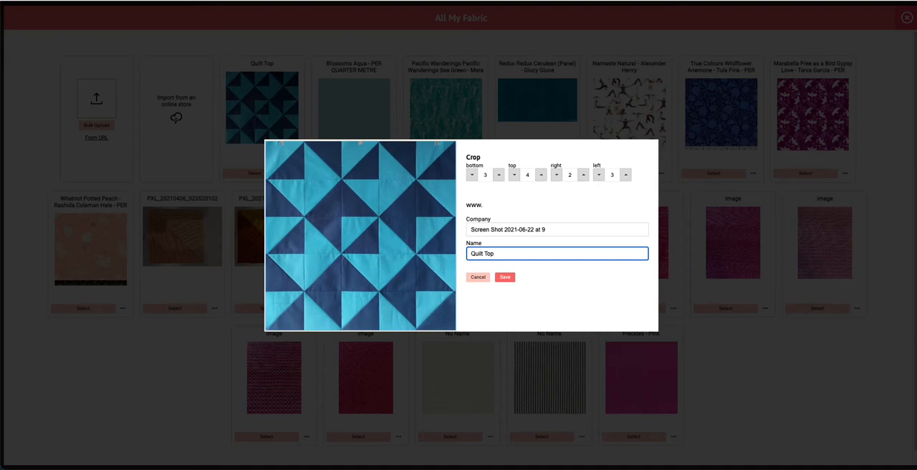
{"action": "left_click", "coordinate": [507, 280]}
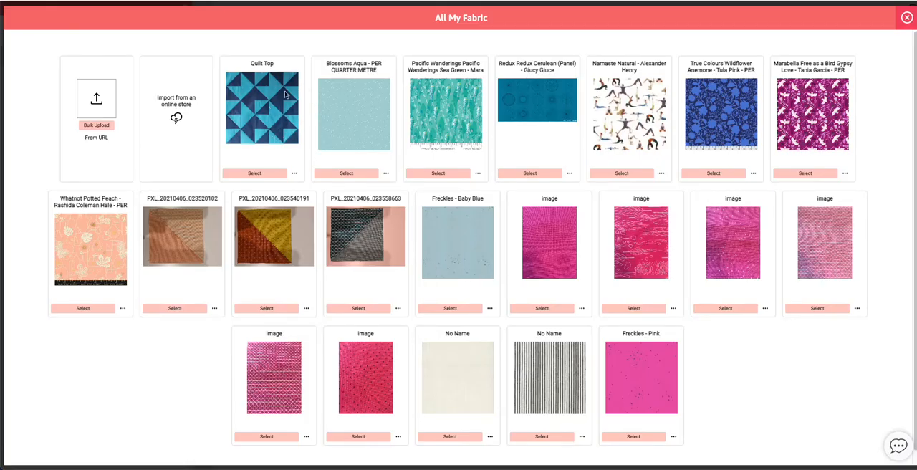
- Assign the Quilt Top print to colour tag A in the quilt
{"action": "left_click", "coordinate": [254, 172]}
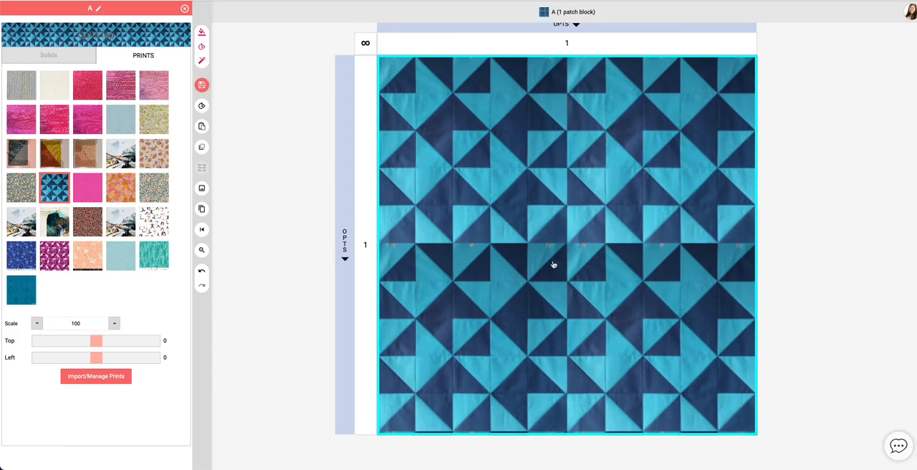
{"action": "left_click", "coordinate": [479, 156]}
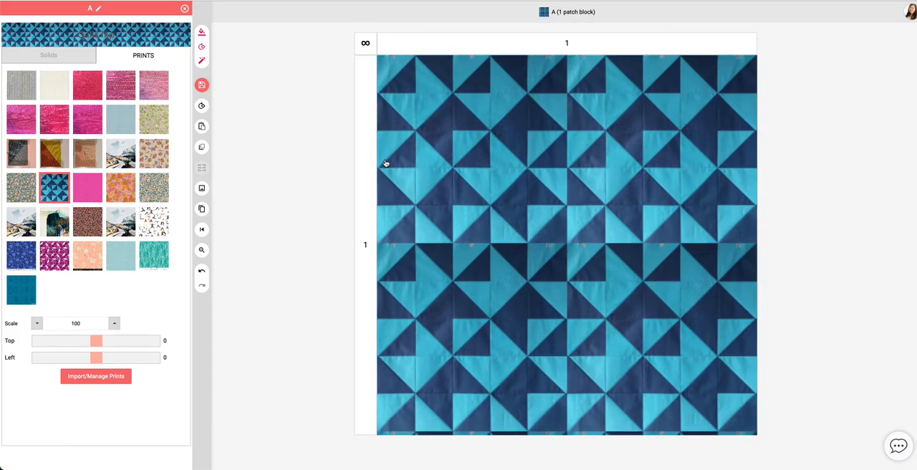
{"action": "left_click", "coordinate": [478, 162]}
- Increase the print's scale to 203
{"action": "left_click", "coordinate": [89, 323]}
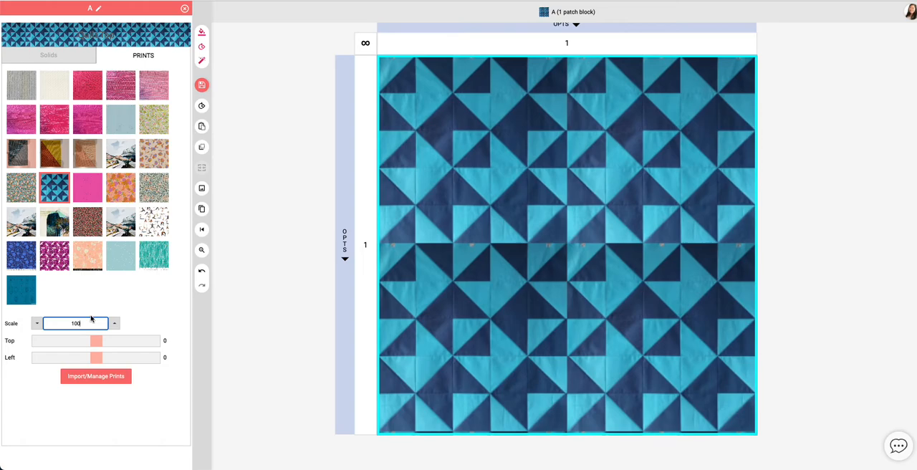
{"action": "key", "text": "Up"}
{"action": "key", "text": "Up"}
{"action": "key", "text": "Up"}
{"action": "key", "text": "Up"}
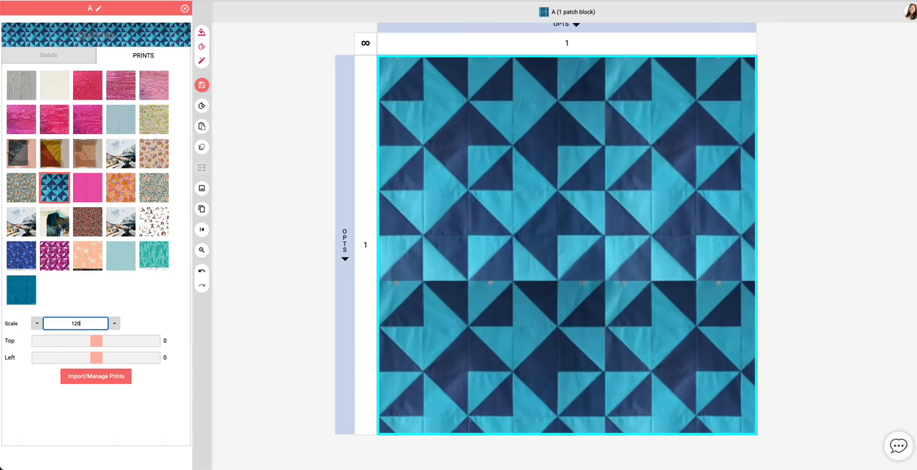
{"action": "key", "text": "Up"}
{"action": "key", "text": "Up"}
{"action": "key", "text": "Up"}
{"action": "key", "text": "Up"}
{"action": "key", "text": "Up"}
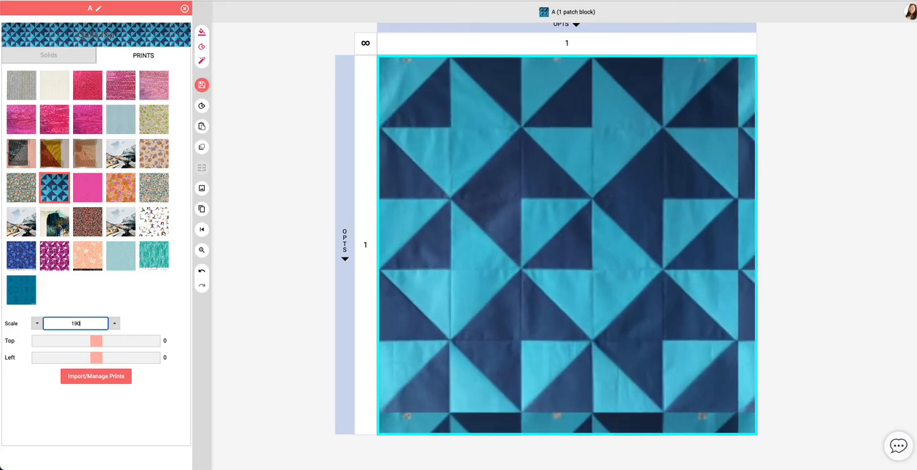
{"action": "key", "text": "Up"}
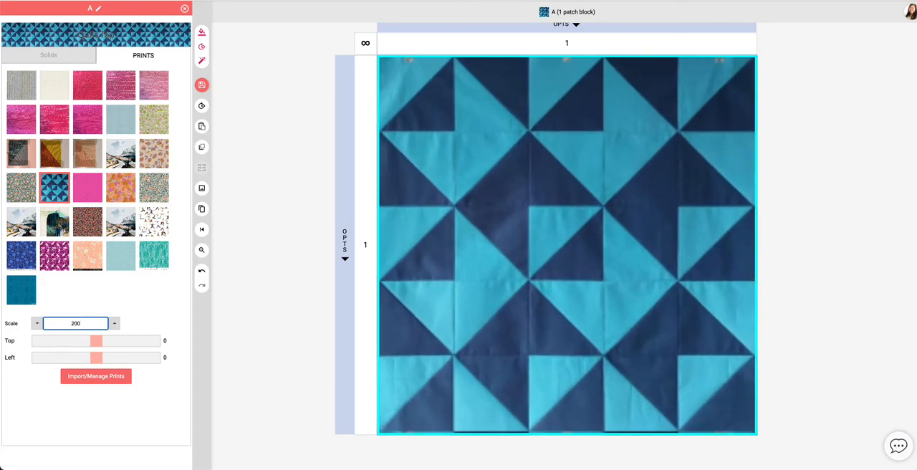
{"action": "key", "text": "Up"}
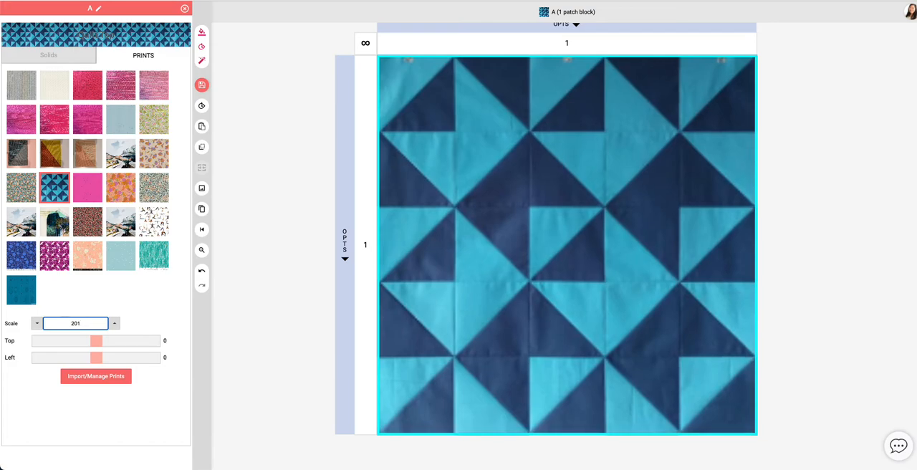
{"action": "key", "text": "Up"}
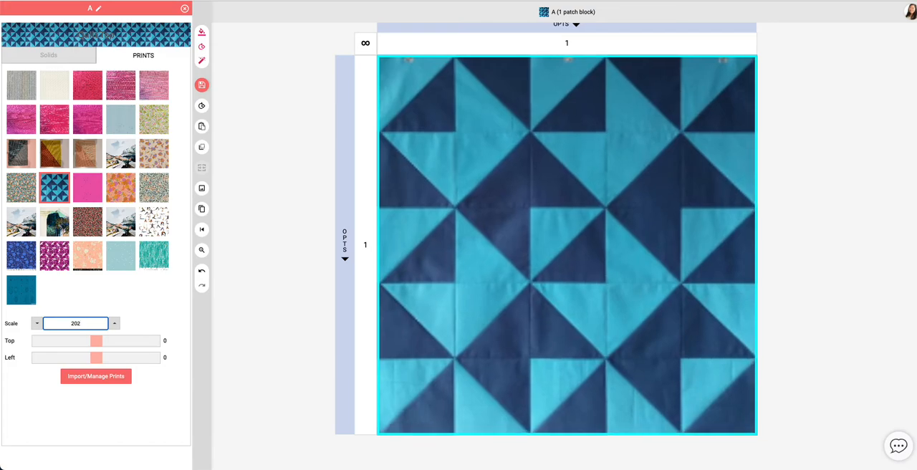
{"action": "key", "text": "Up"}
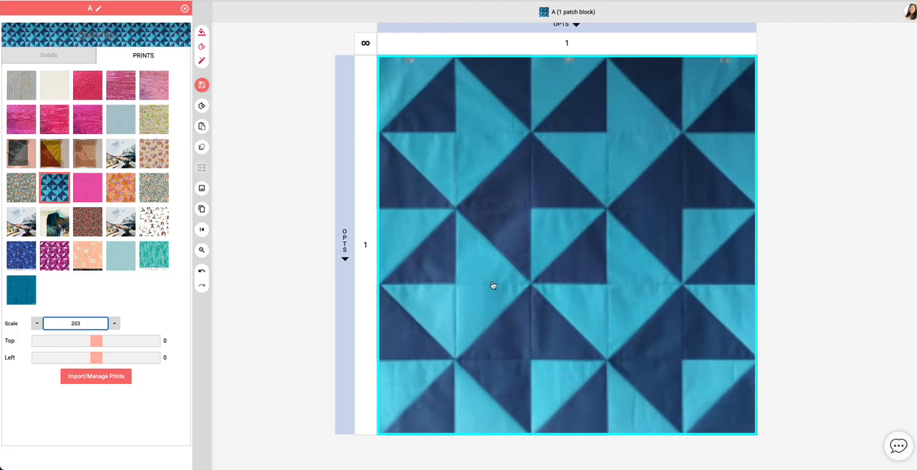
- Close the fabric panel for colour tag A and save the quilt design
{"action": "left_click", "coordinate": [286, 217]}
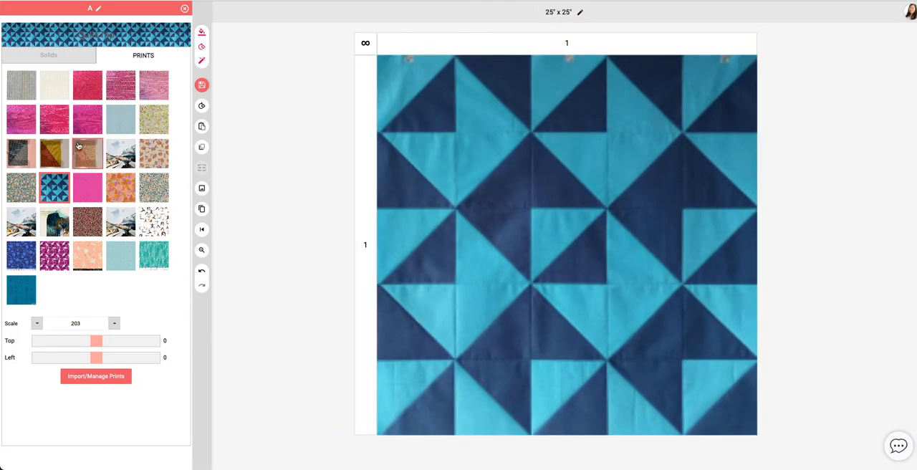
{"action": "left_click", "coordinate": [184, 9]}
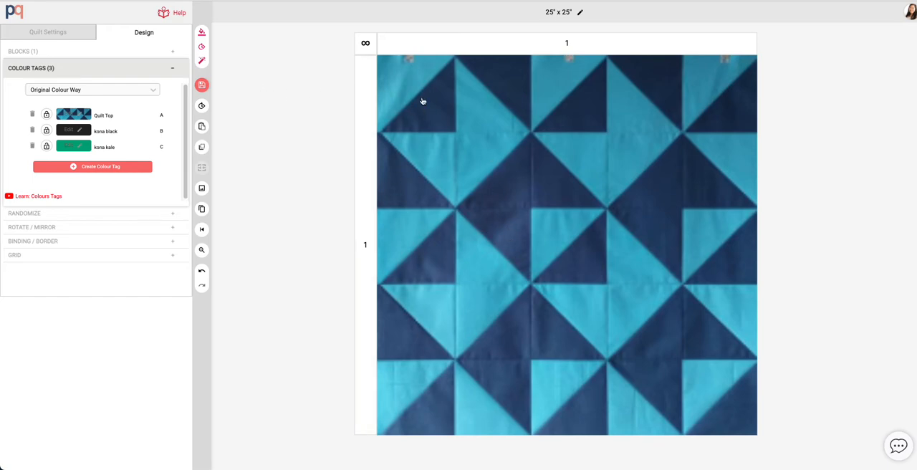
{"action": "left_click", "coordinate": [216, 87]}
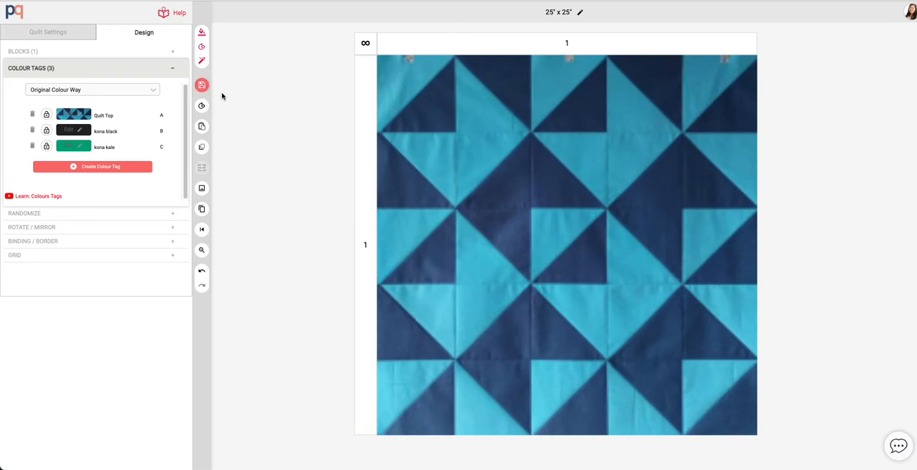
- Add a 2-inch border around the quilt using fabric B
{"action": "left_click", "coordinate": [77, 72]}
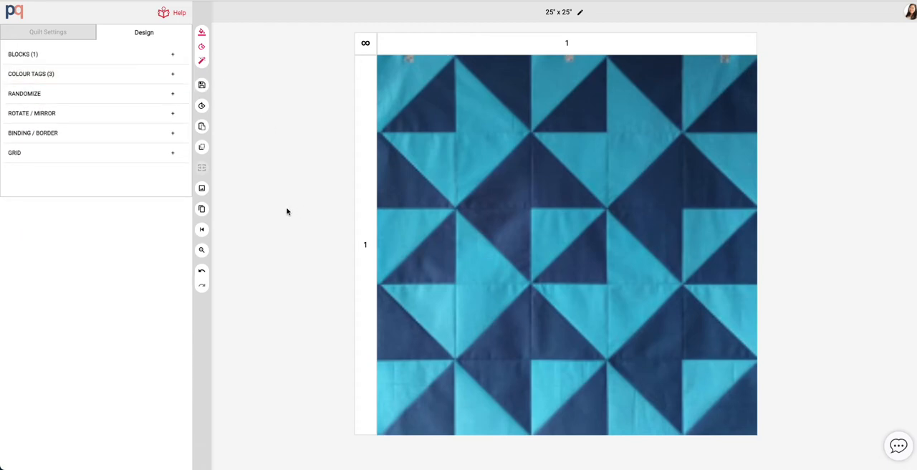
{"action": "left_click", "coordinate": [78, 138]}
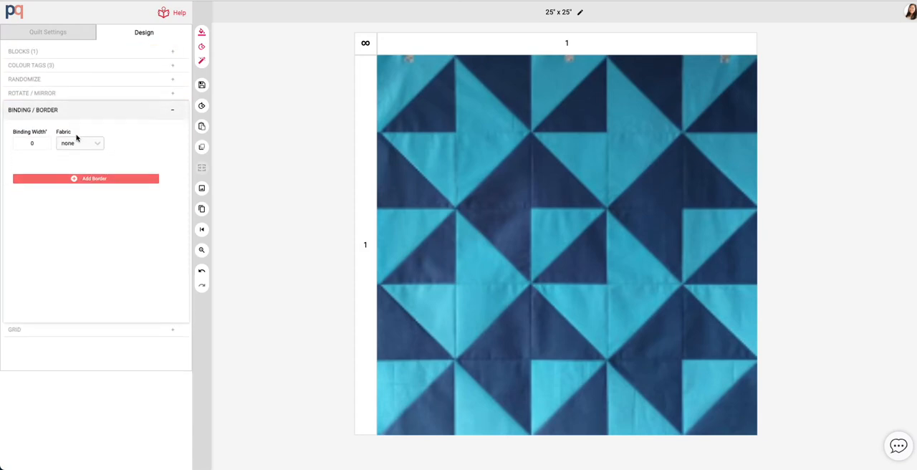
{"action": "left_click", "coordinate": [94, 182]}
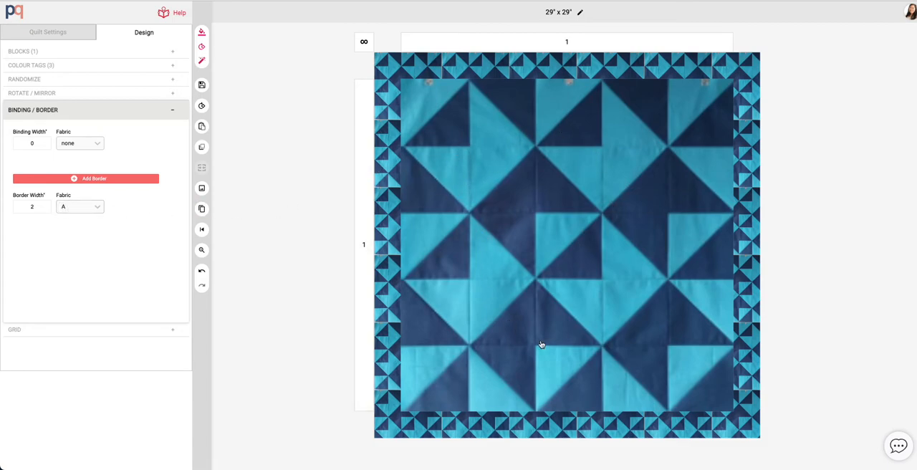
{"action": "left_click", "coordinate": [105, 207]}
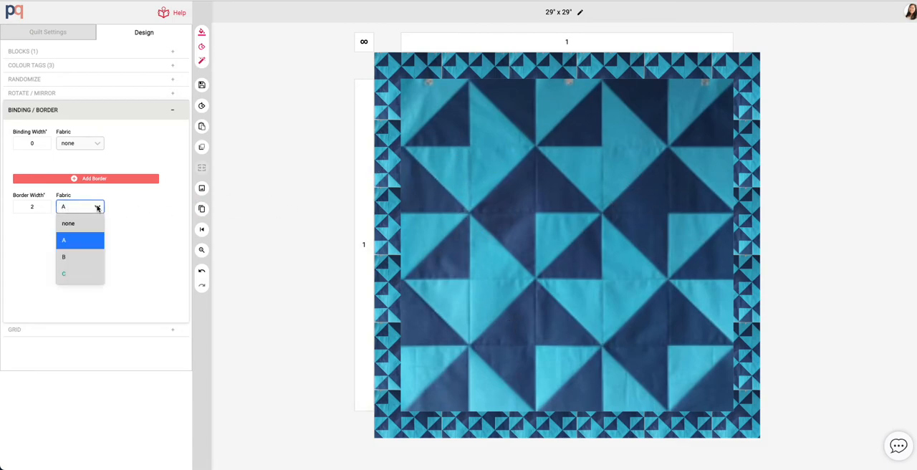
{"action": "left_click", "coordinate": [83, 254]}
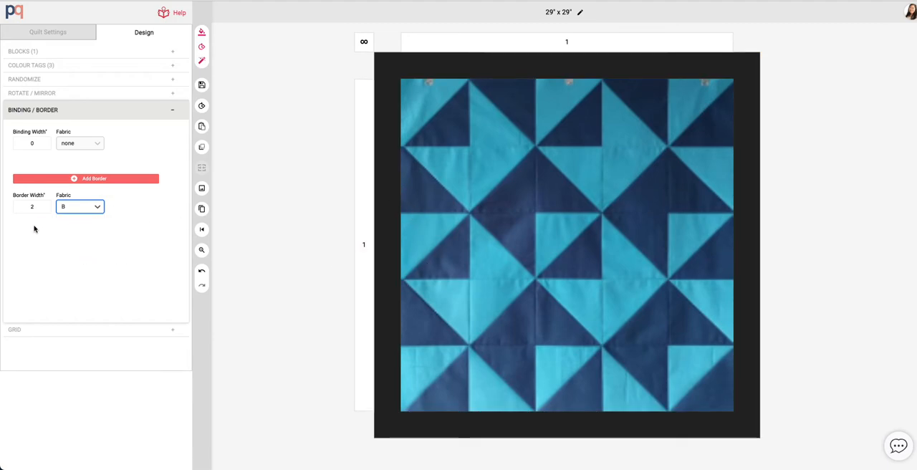
{"action": "left_click", "coordinate": [73, 230]}
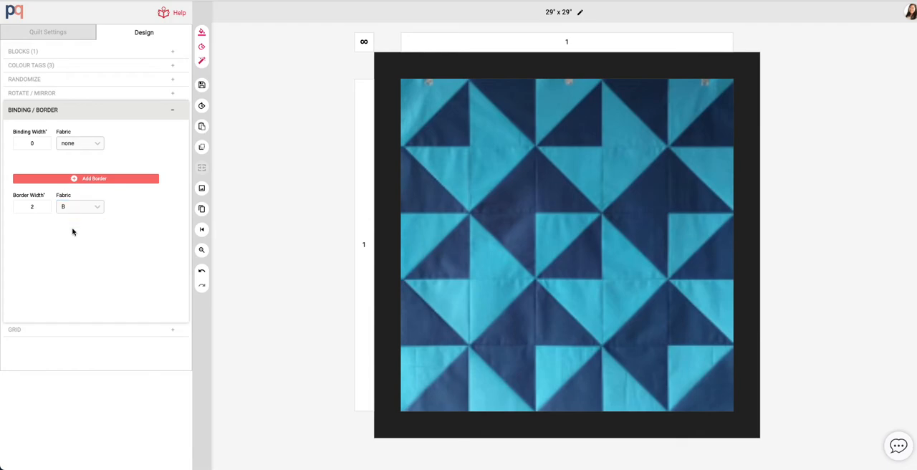
- Add a second border in fabric C with a width of 0.5, and save the quilt
{"action": "left_click", "coordinate": [98, 179]}
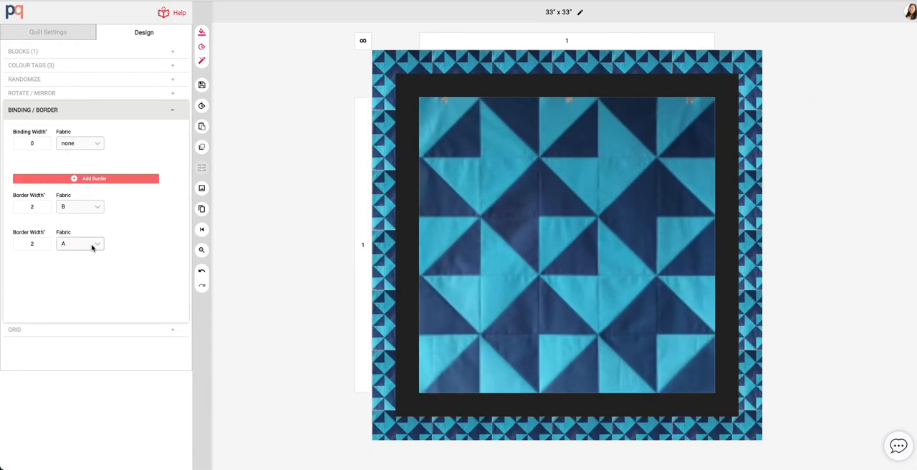
{"action": "left_click", "coordinate": [99, 245]}
{"action": "left_click", "coordinate": [86, 309]}
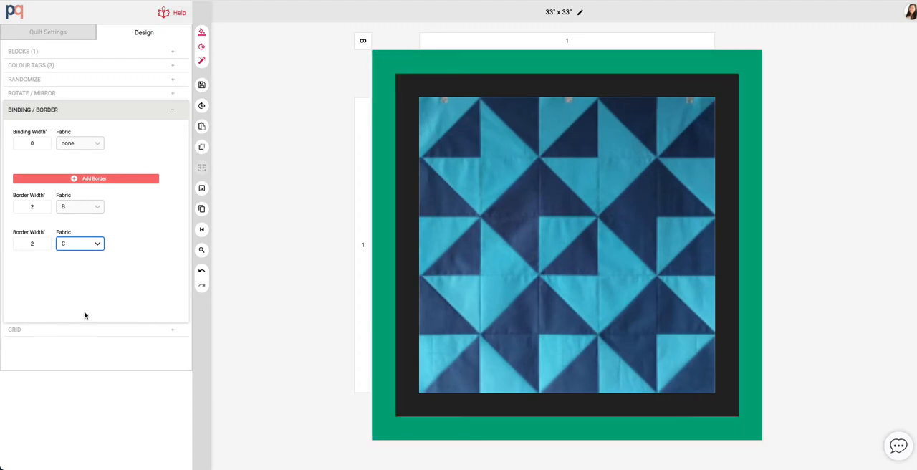
{"action": "left_click", "coordinate": [24, 245]}
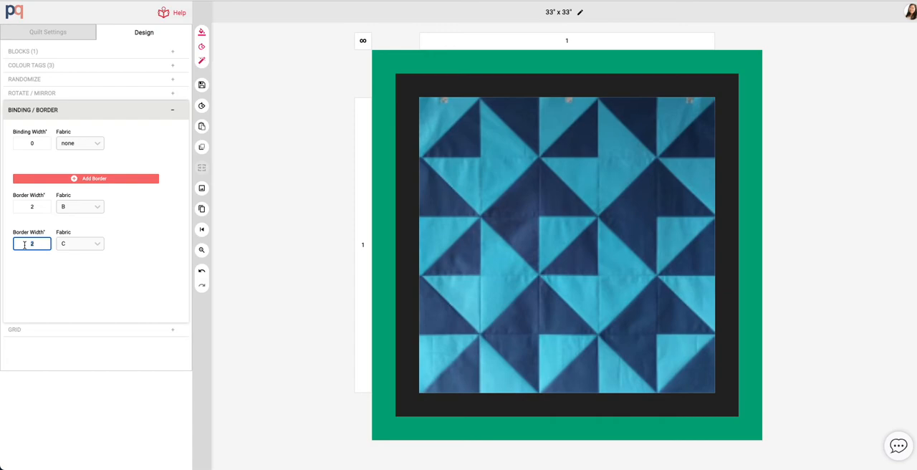
{"action": "type", "text": "0.5"}
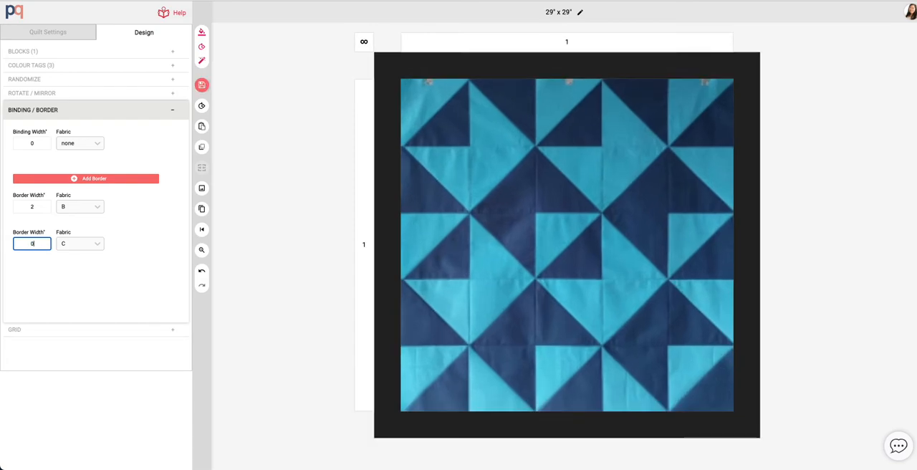
{"action": "left_click", "coordinate": [142, 221]}
{"action": "left_click", "coordinate": [201, 84]}
{"action": "left_click", "coordinate": [227, 88]}
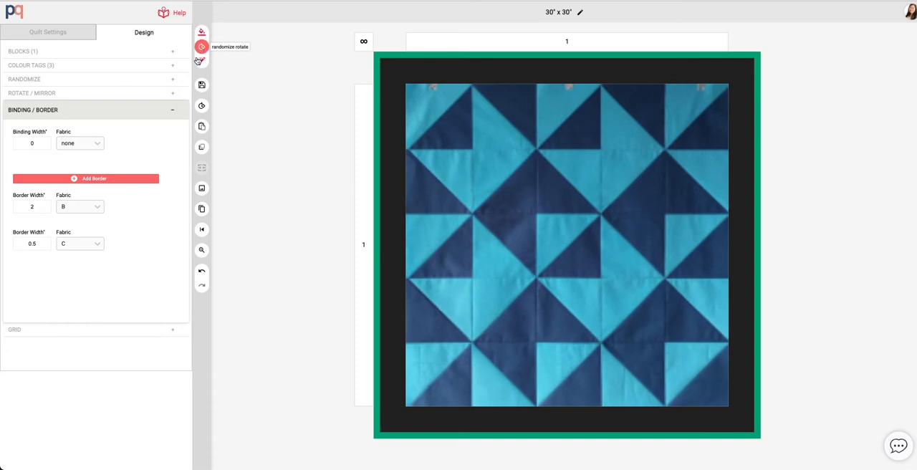
- Lock the Quilt Top colour tag and randomize the other colour tags repeatedly to try combinations
{"action": "left_click", "coordinate": [77, 71]}
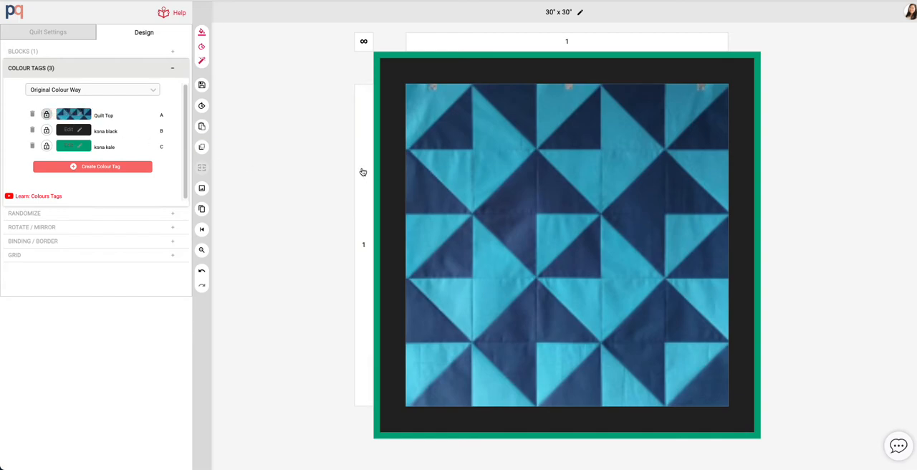
{"action": "left_click", "coordinate": [44, 115]}
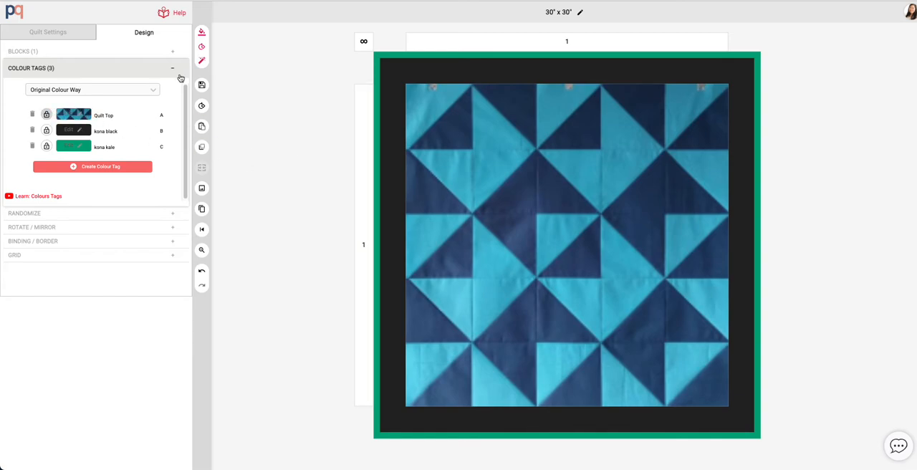
{"action": "left_click", "coordinate": [202, 34]}
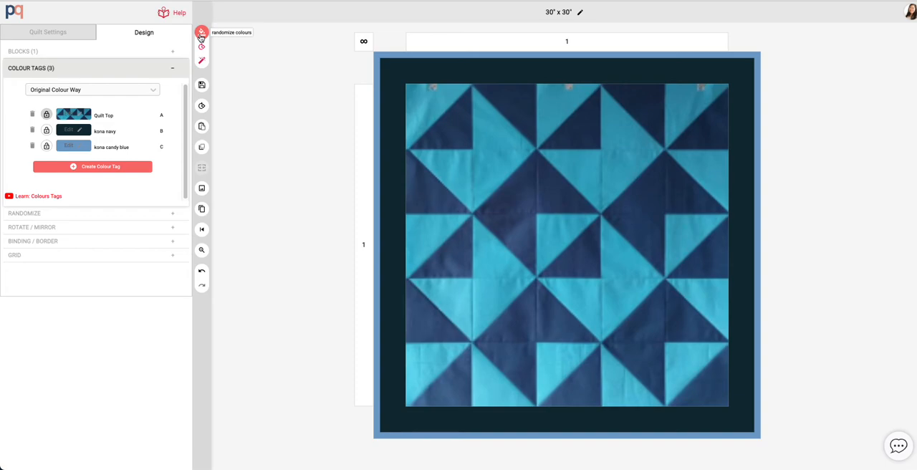
{"action": "left_click", "coordinate": [201, 35]}
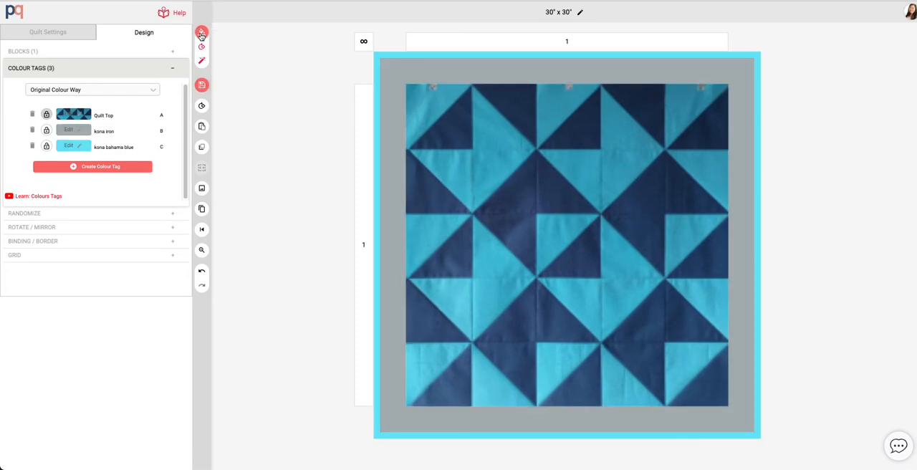
{"action": "left_click", "coordinate": [201, 35]}
{"action": "left_click", "coordinate": [202, 34]}
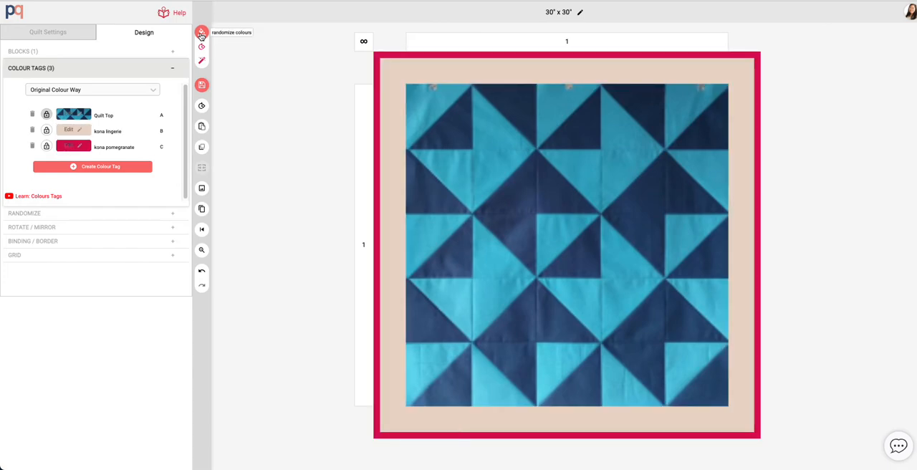
{"action": "left_click", "coordinate": [201, 34]}
{"action": "left_click", "coordinate": [201, 34]}
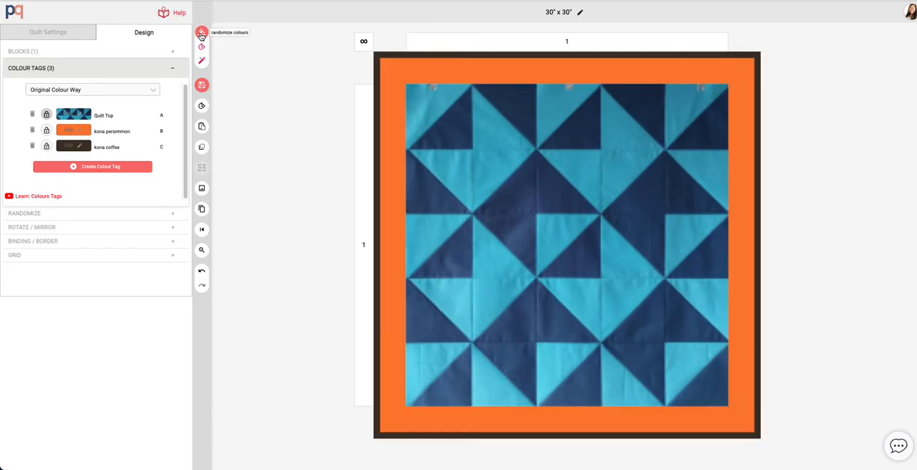
{"action": "left_click", "coordinate": [202, 34]}
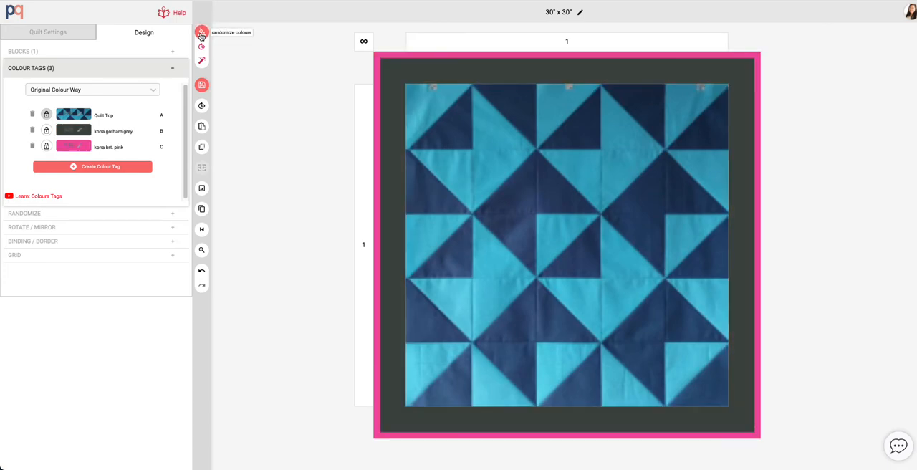
{"action": "left_click", "coordinate": [202, 35]}
{"action": "left_click", "coordinate": [202, 34]}
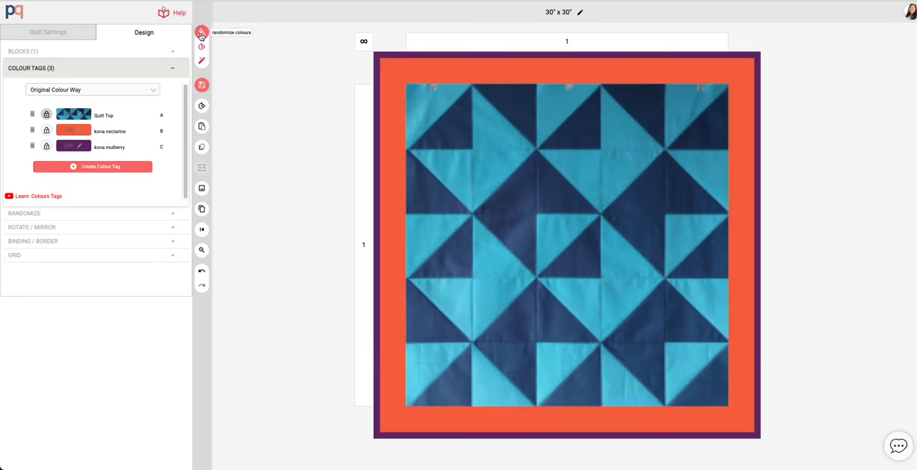
{"action": "left_click", "coordinate": [202, 35]}
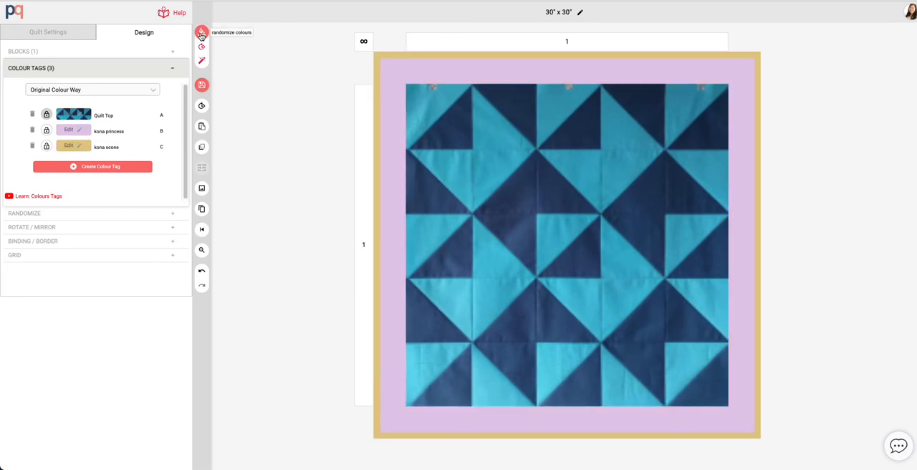
{"action": "left_click", "coordinate": [202, 35]}
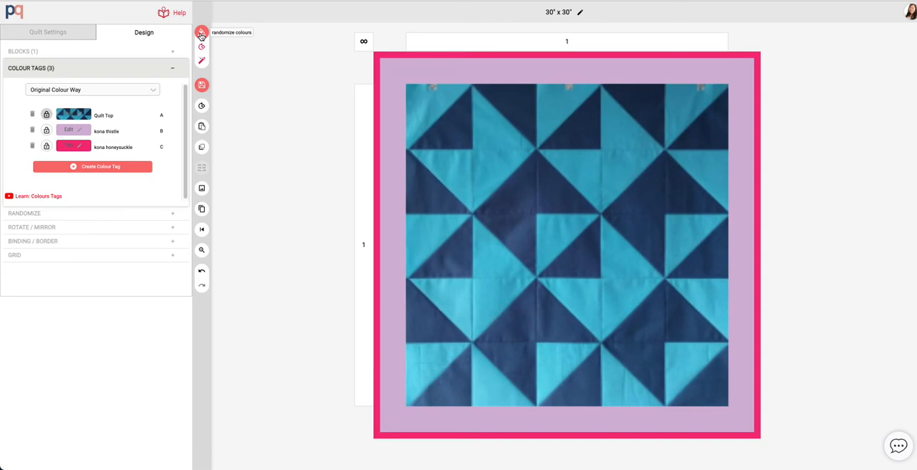
{"action": "left_click", "coordinate": [201, 34]}
{"action": "left_click", "coordinate": [201, 34]}
{"action": "left_click", "coordinate": [201, 35]}
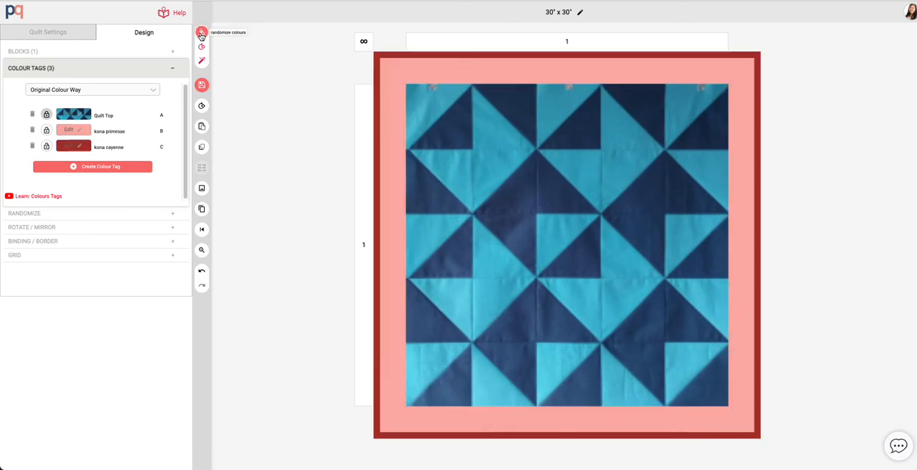
{"action": "left_click", "coordinate": [201, 34]}
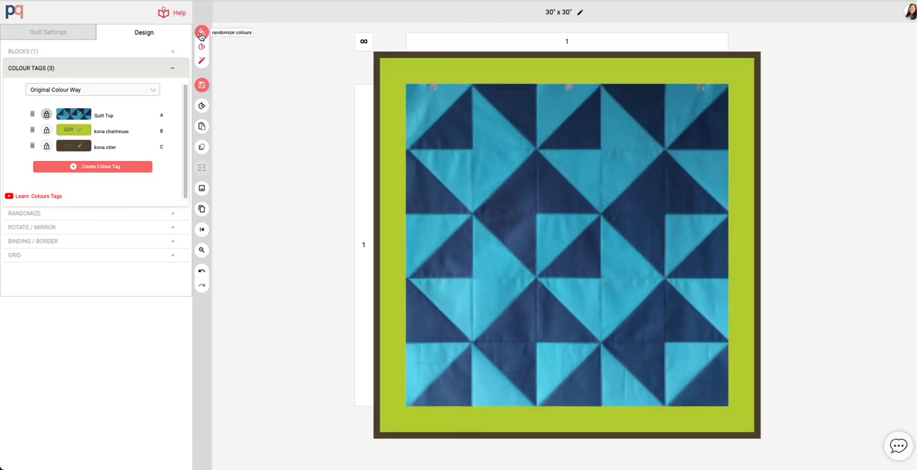
{"action": "left_click", "coordinate": [201, 34]}
{"action": "left_click", "coordinate": [202, 34]}
{"action": "left_click", "coordinate": [201, 34]}
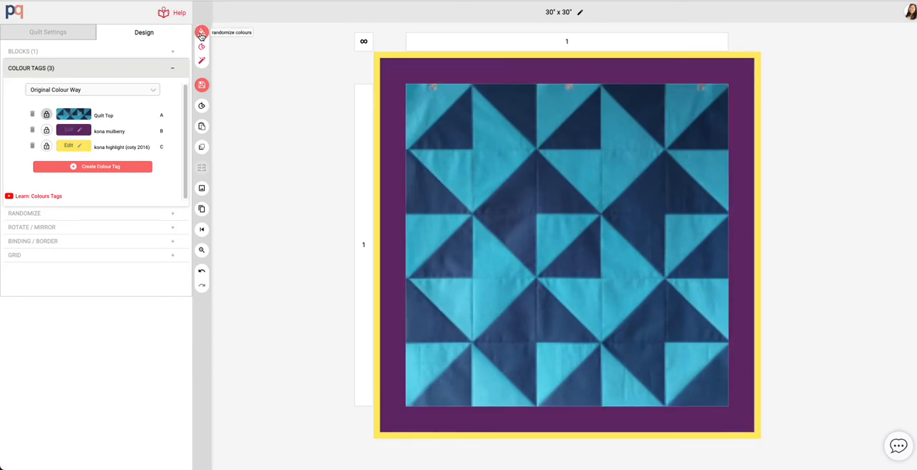
{"action": "left_click", "coordinate": [201, 34]}
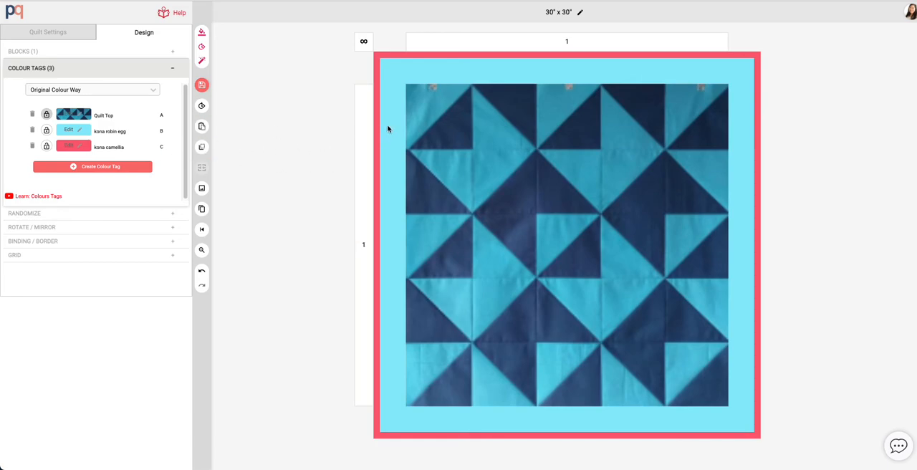
- Set colour tag C to Kona Robin Egg, then randomize the colours once more
{"action": "left_click", "coordinate": [79, 149]}
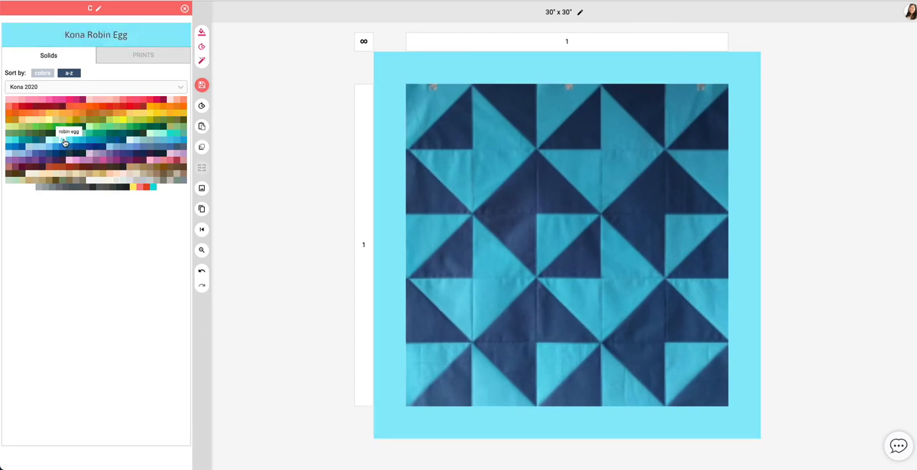
{"action": "left_click", "coordinate": [64, 142]}
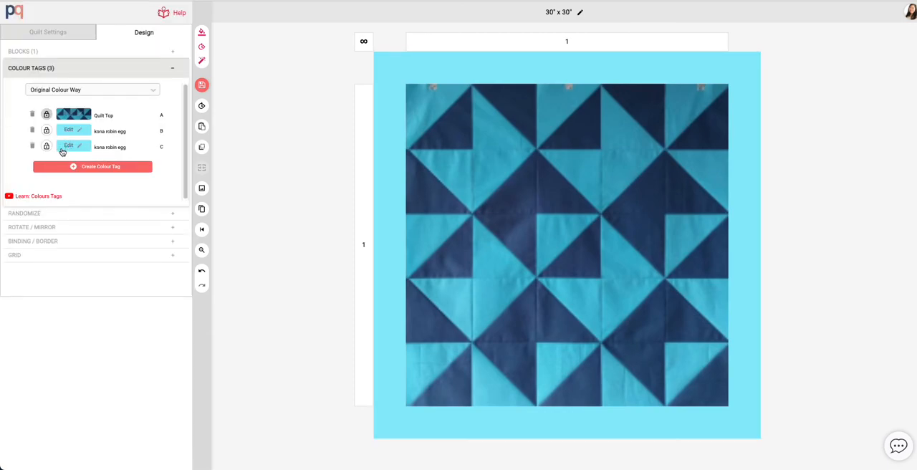
{"action": "left_click", "coordinate": [202, 34]}
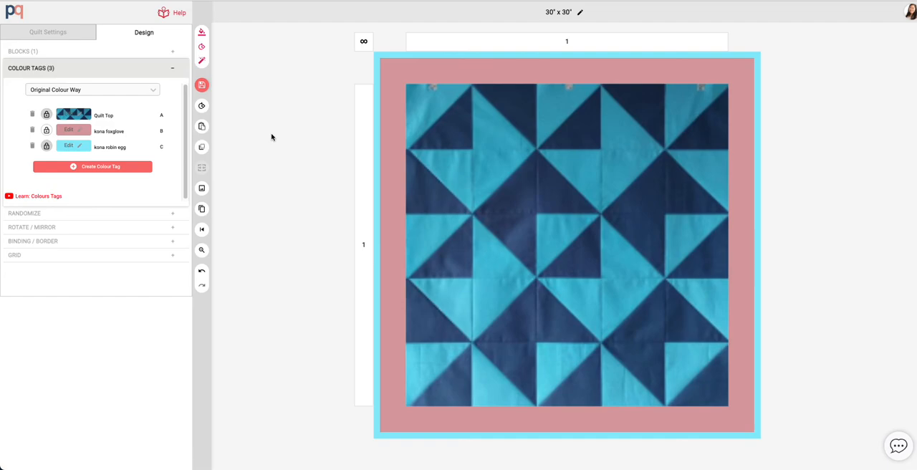
- Save the quilt and preview the design in the download image window before closing it
{"action": "left_click", "coordinate": [222, 89]}
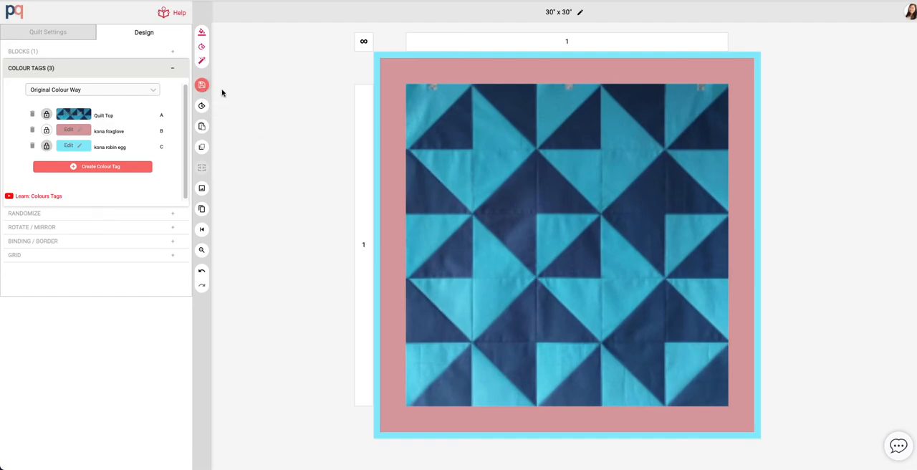
{"action": "left_click", "coordinate": [202, 190]}
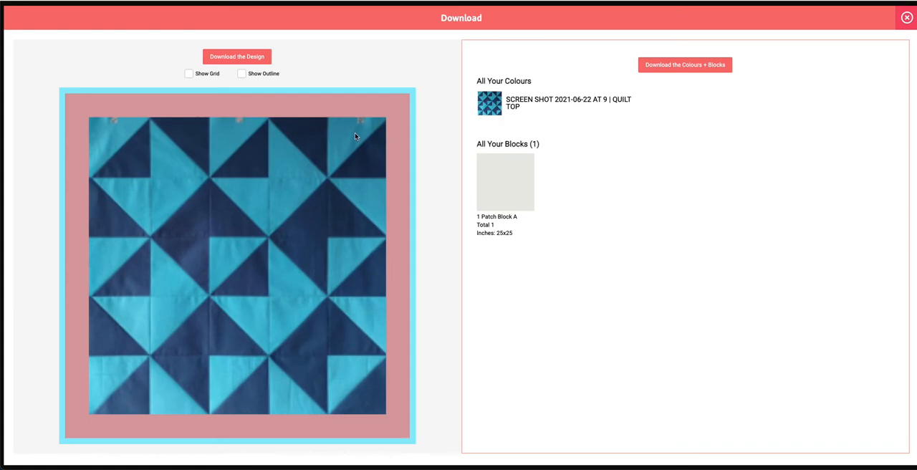
{"action": "left_click", "coordinate": [906, 17]}
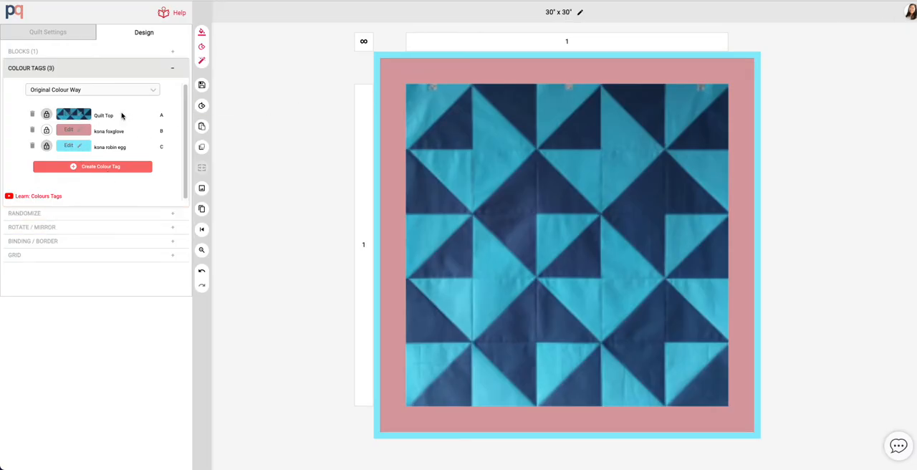
- Add a binding 0.25 wide in fabric B, and save the quilt
{"action": "left_click", "coordinate": [57, 244]}
{"action": "left_click", "coordinate": [41, 143]}
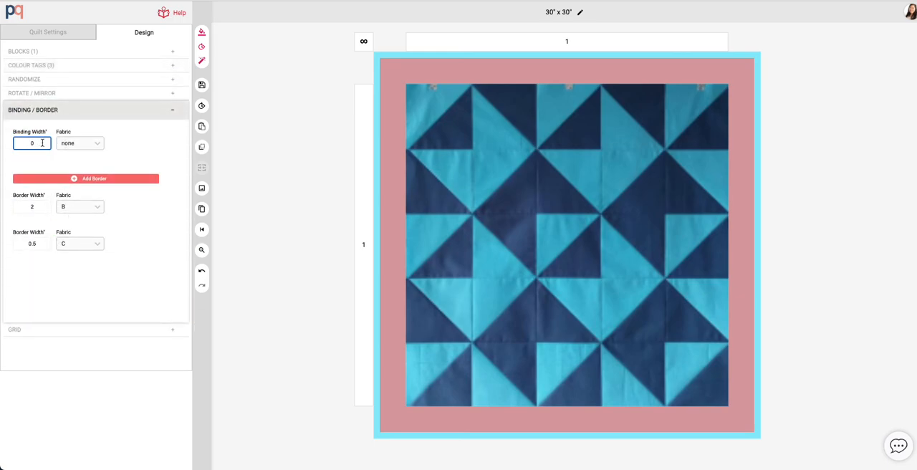
{"action": "type", "text": ".25"}
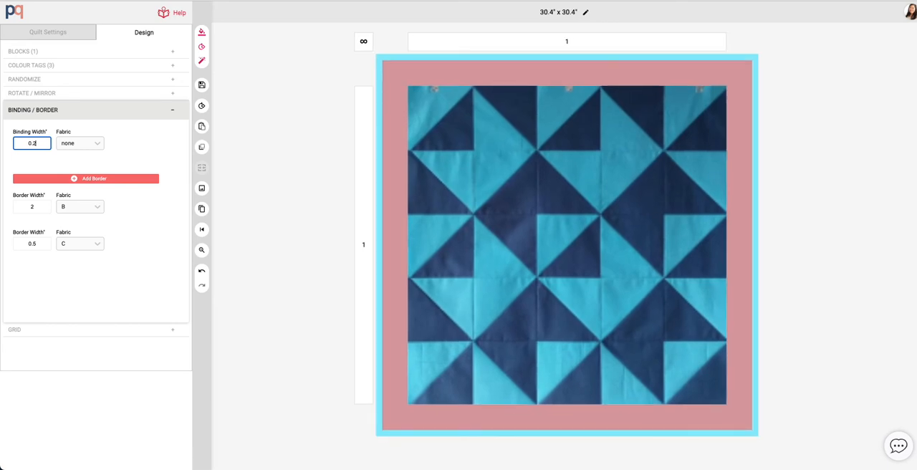
{"action": "left_click", "coordinate": [96, 145]}
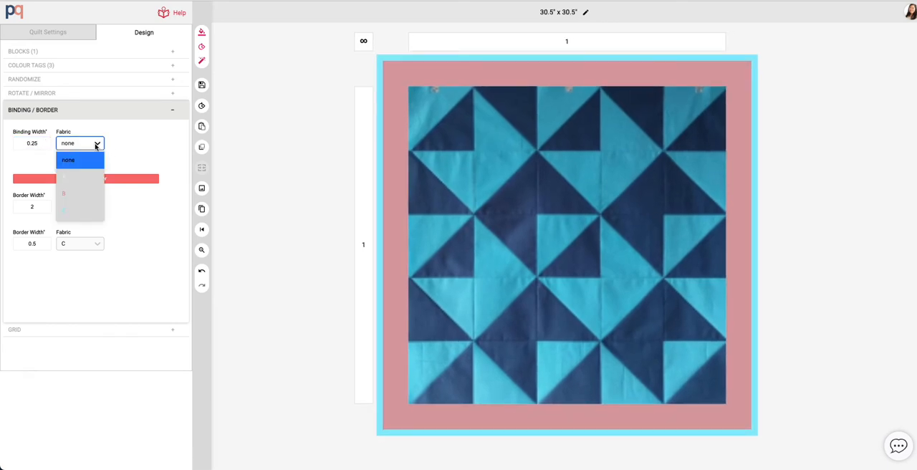
{"action": "left_click", "coordinate": [69, 194]}
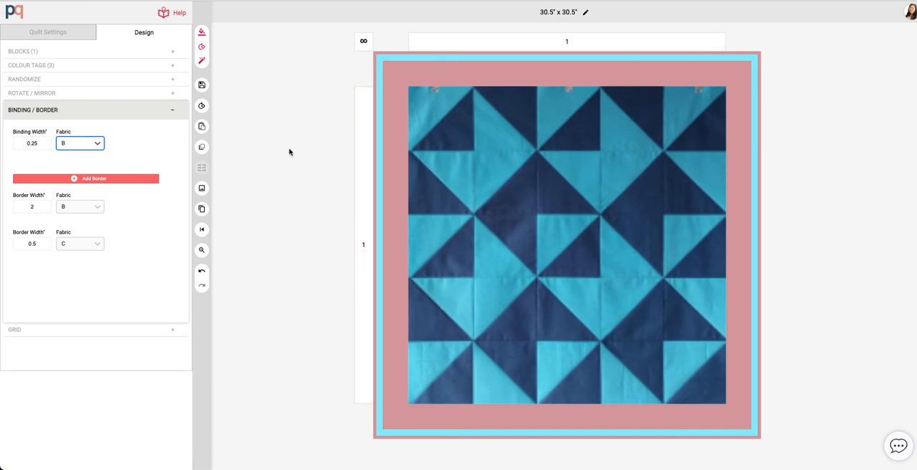
{"action": "left_click", "coordinate": [202, 85]}
{"action": "left_click", "coordinate": [232, 89]}
- Change colour tag B from the solid to the beige leaf print named Fabric in the prints collection
{"action": "left_click", "coordinate": [81, 69]}
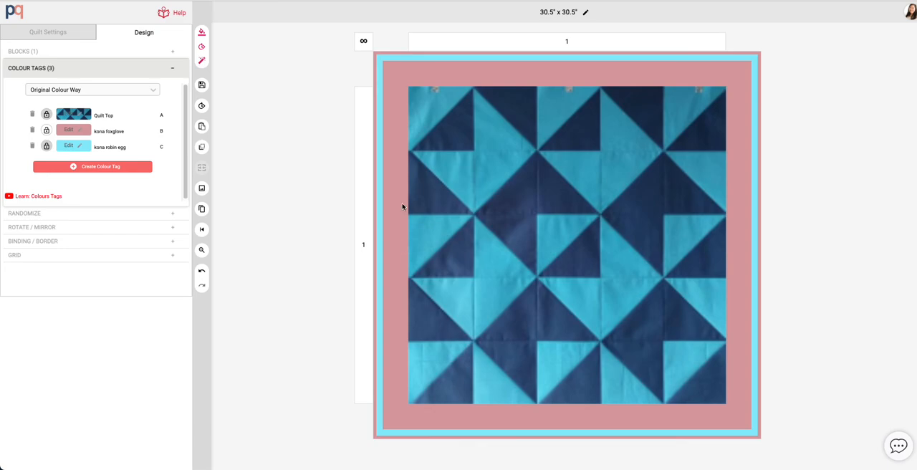
{"action": "left_click", "coordinate": [75, 132]}
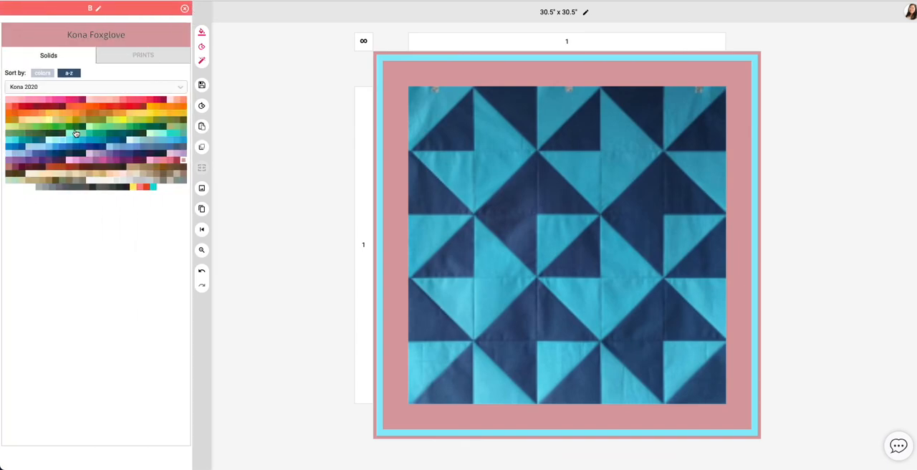
{"action": "left_click", "coordinate": [130, 62]}
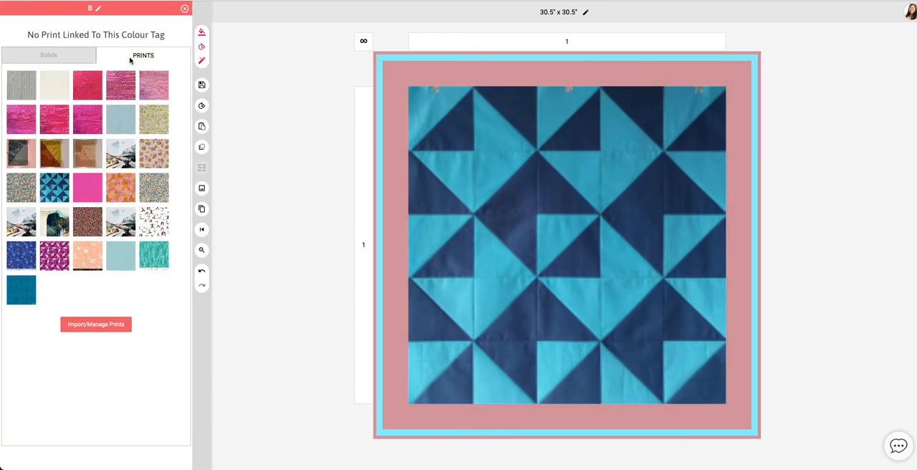
{"action": "left_click", "coordinate": [156, 155]}
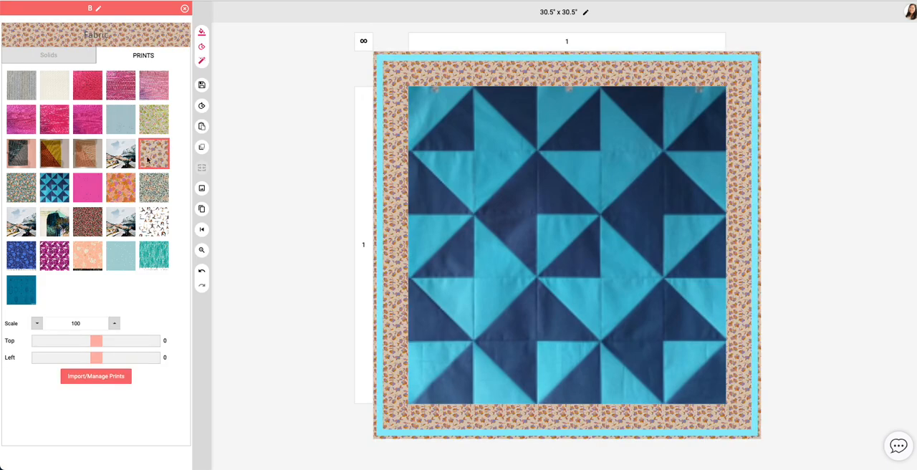
- Try several other prints for colour tag B, then reselect the beige leaf print named Fabric
{"action": "left_click", "coordinate": [20, 258]}
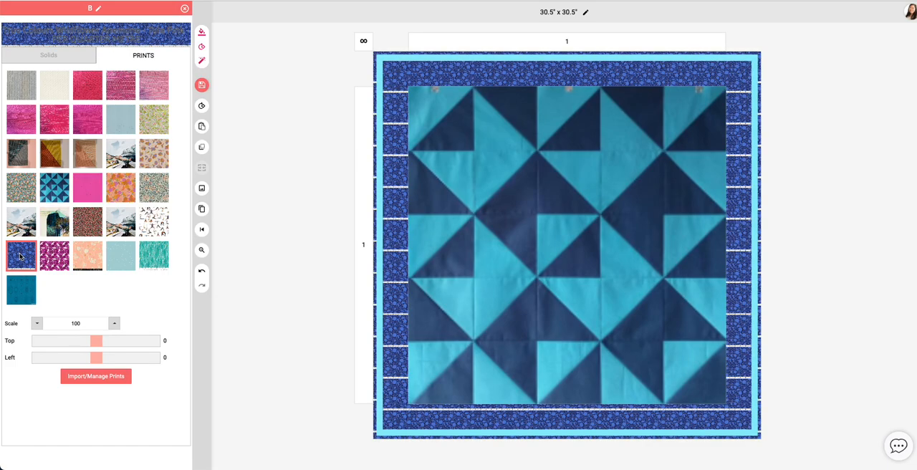
{"action": "left_click", "coordinate": [124, 262]}
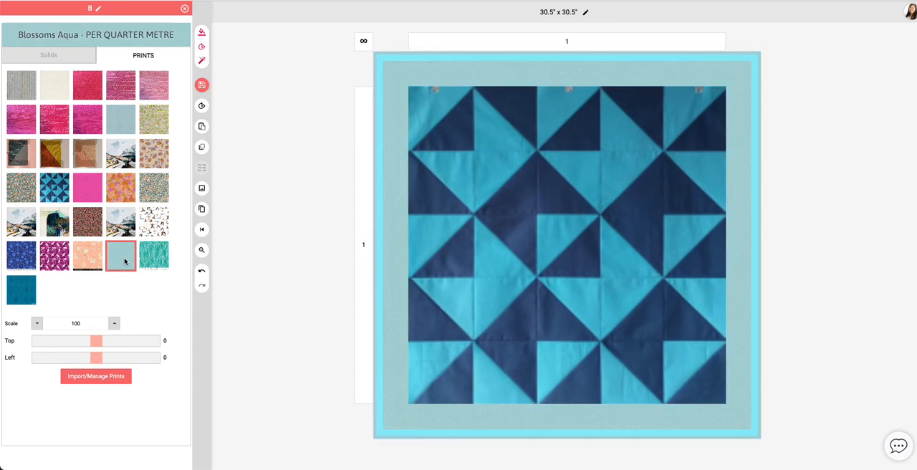
{"action": "left_click", "coordinate": [159, 257]}
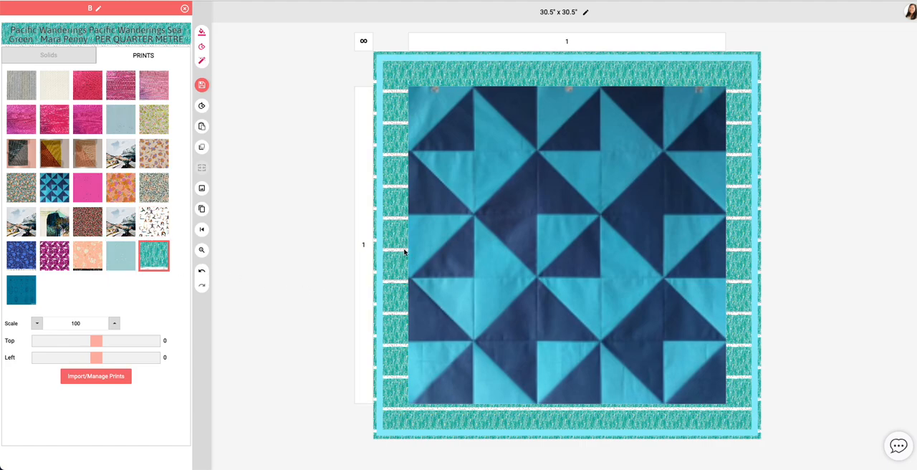
{"action": "left_click", "coordinate": [147, 191]}
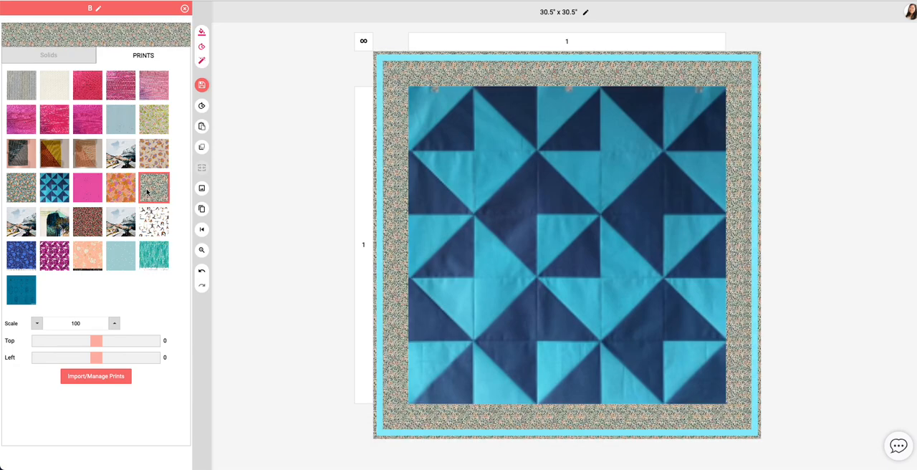
{"action": "left_click", "coordinate": [123, 188]}
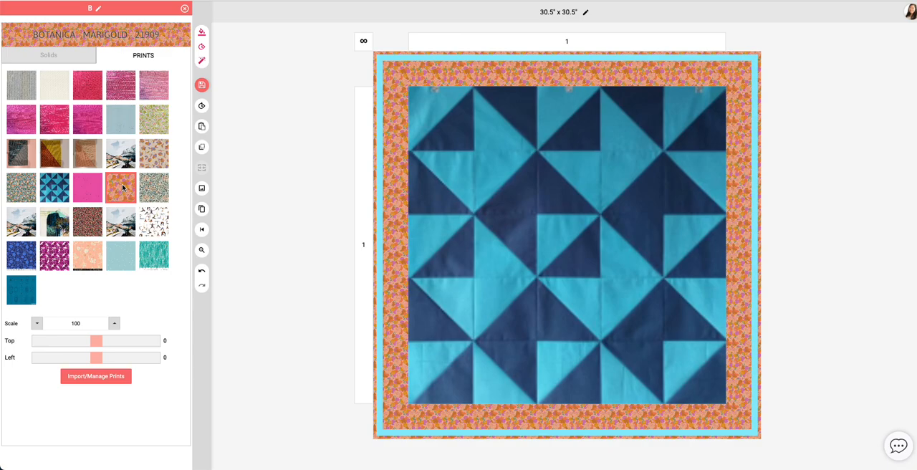
{"action": "left_click", "coordinate": [156, 154]}
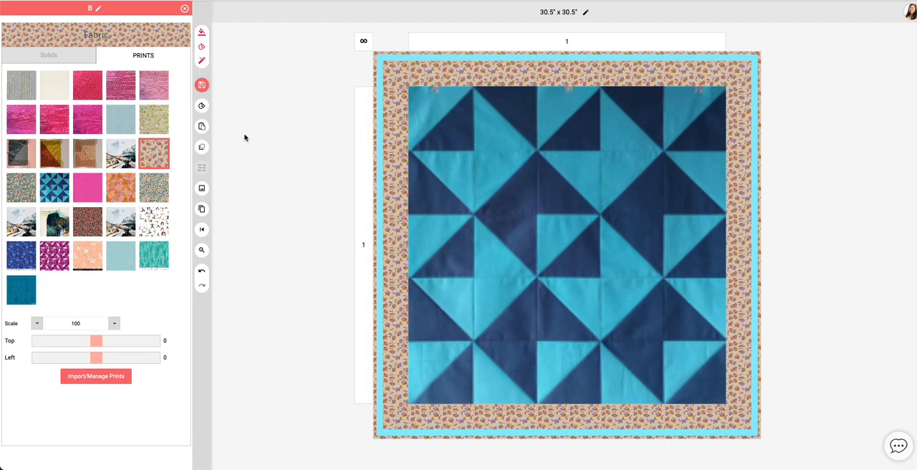
- Save the quilt and close the colour tag B editor
{"action": "left_click", "coordinate": [202, 85]}
{"action": "left_click", "coordinate": [227, 89]}
{"action": "left_click", "coordinate": [185, 10]}
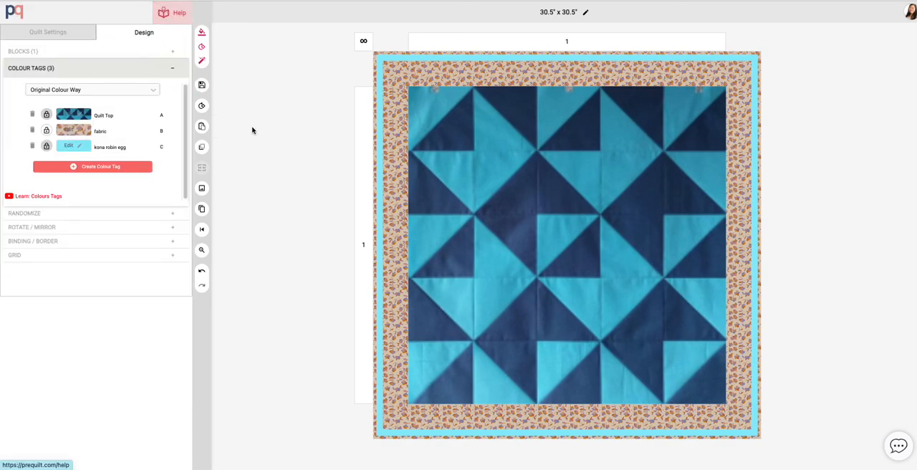